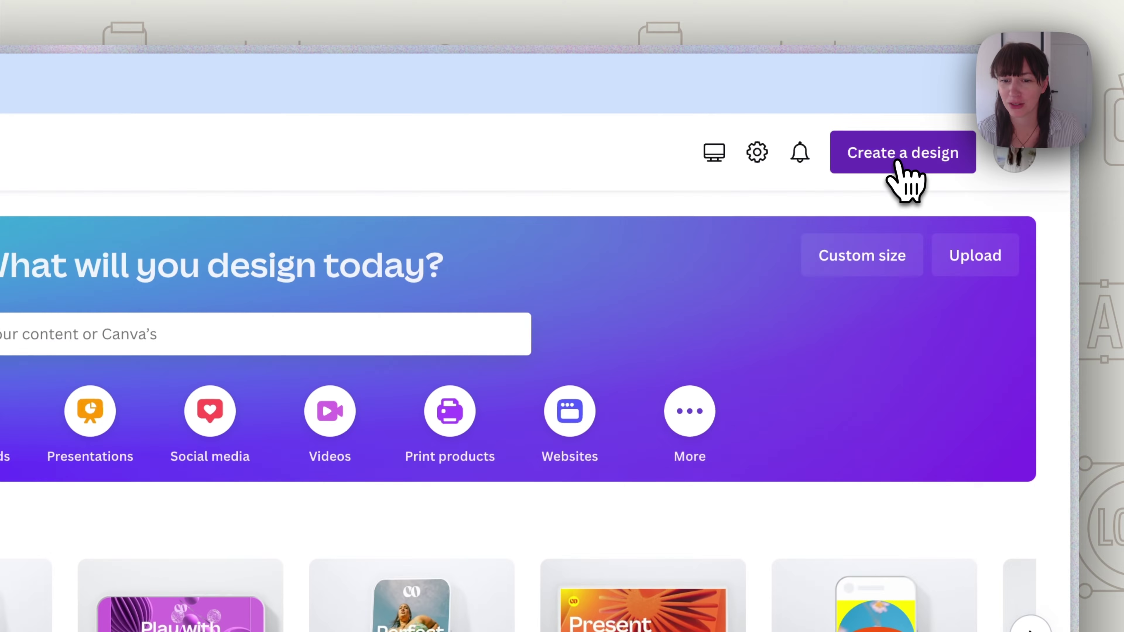
Step: Start a blank Instagram Post and stretch the pool-and-notebook photo to fill the whole page
{"action": "left_click", "coordinate": [970, 101]}
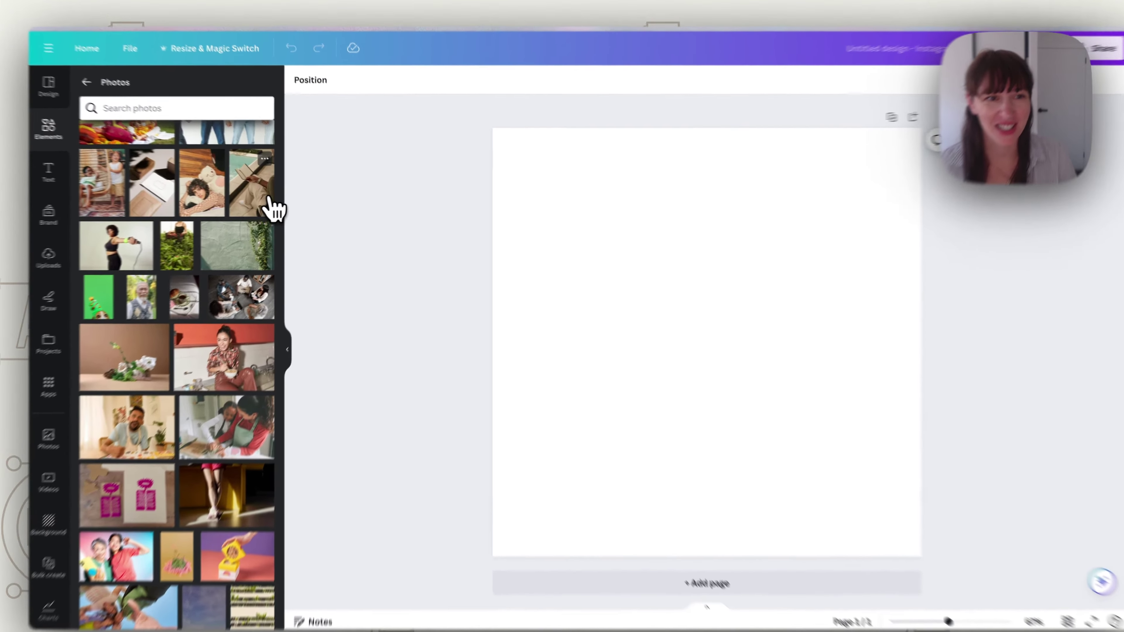
{"action": "left_click", "coordinate": [270, 203]}
{"action": "left_click_drag", "start_coordinate": [708, 389], "coordinate": [607, 342]}
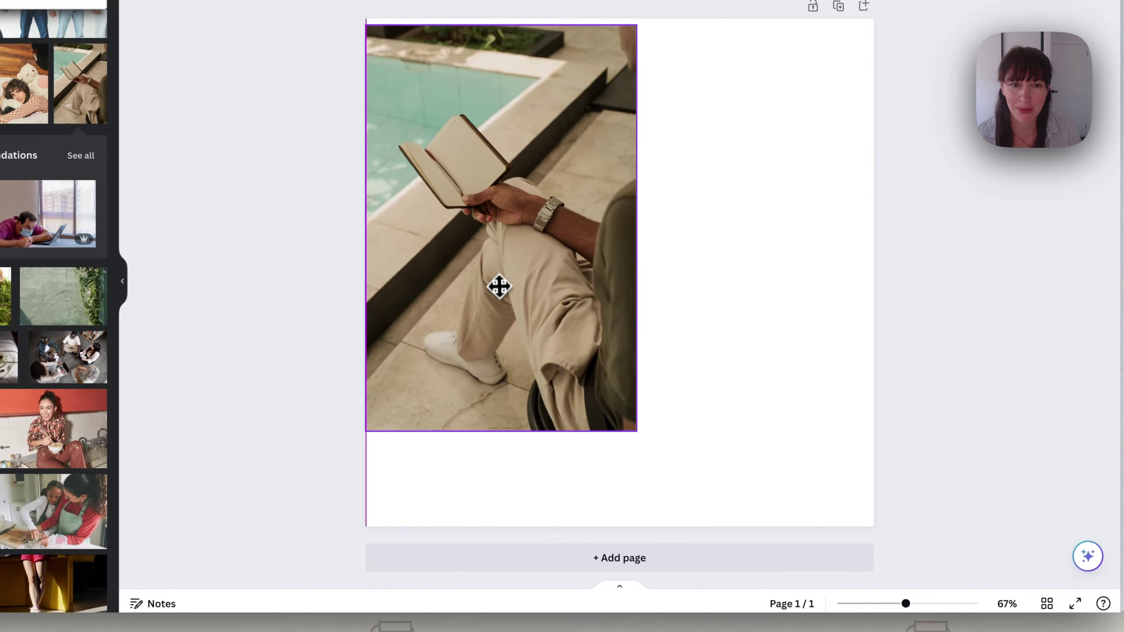
{"action": "left_click_drag", "start_coordinate": [633, 422], "coordinate": [699, 524]}
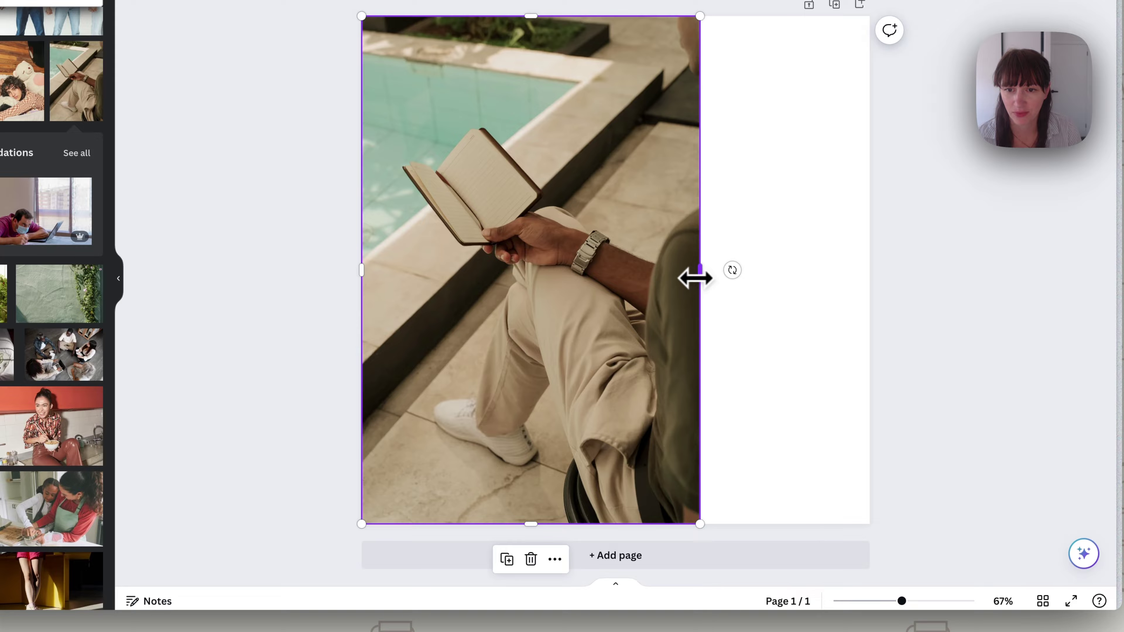
{"action": "left_click_drag", "start_coordinate": [696, 278], "coordinate": [862, 283]}
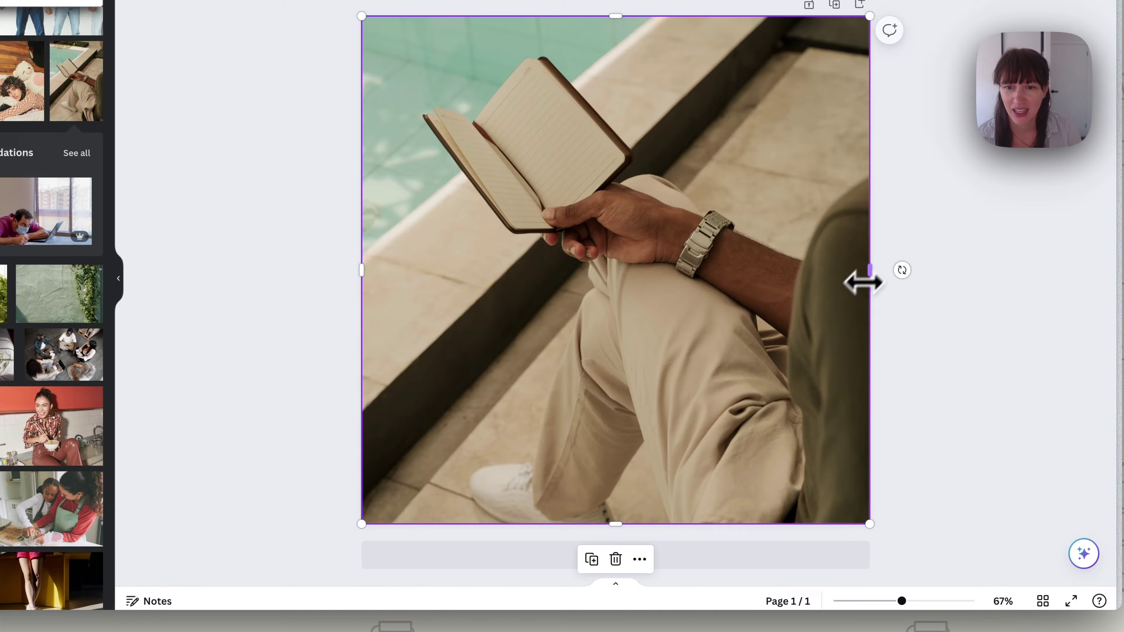
Step: Add a heading over the photo and type the headline 'Hey this is a head line here'
{"action": "left_click", "coordinate": [885, 405]}
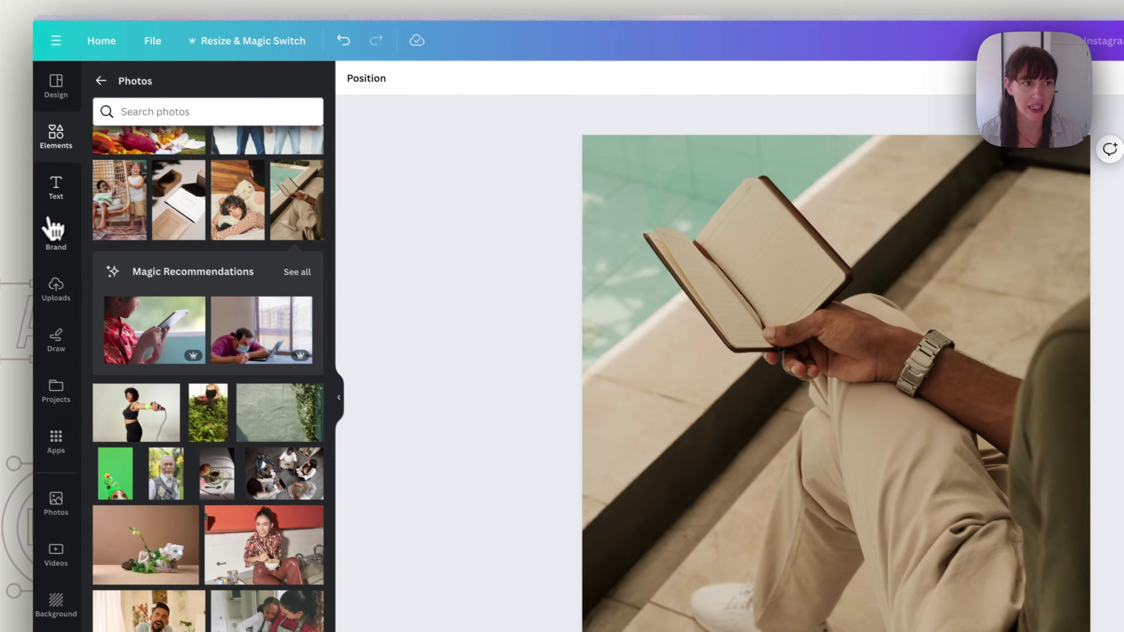
{"action": "left_click", "coordinate": [55, 195]}
{"action": "left_click", "coordinate": [202, 216]}
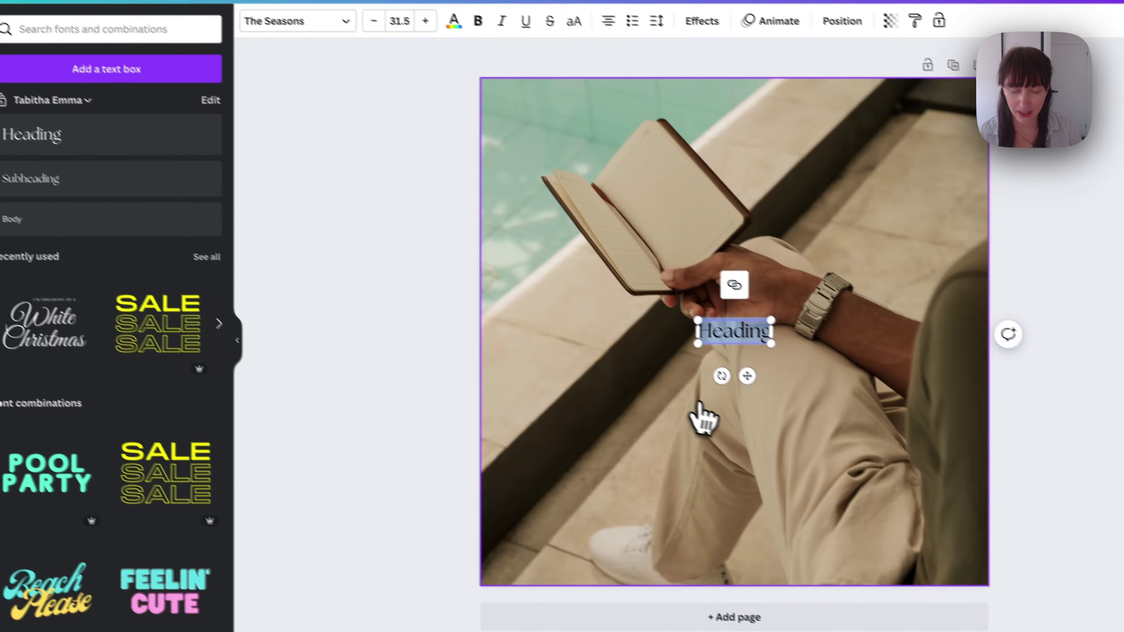
{"action": "type", "text": "Hey this is a"}
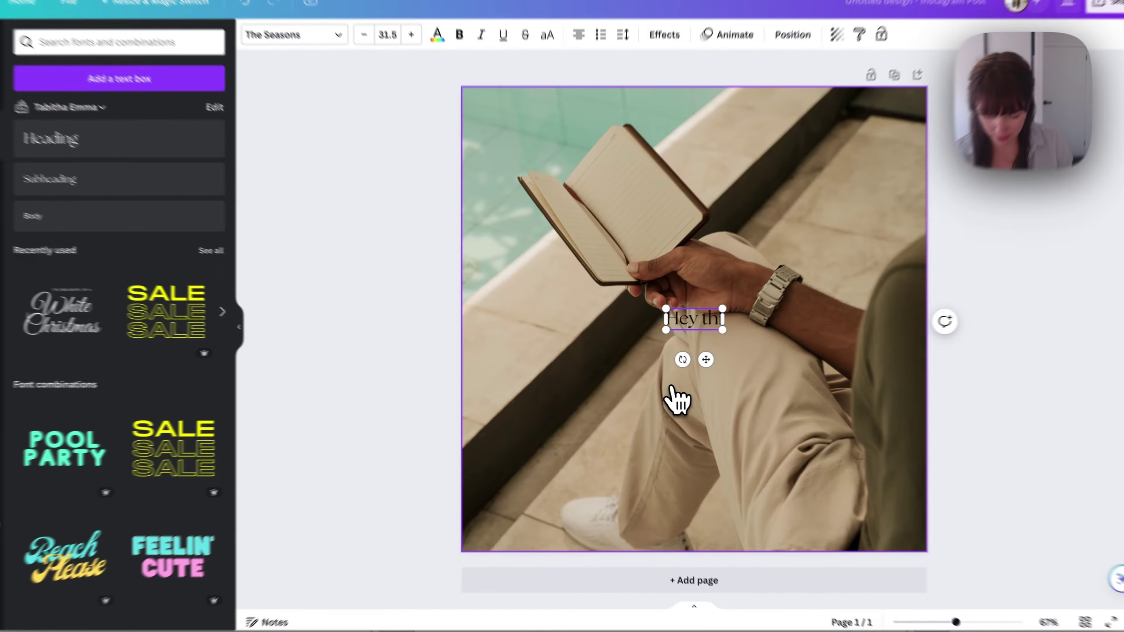
{"action": "type", "text": " heade"}
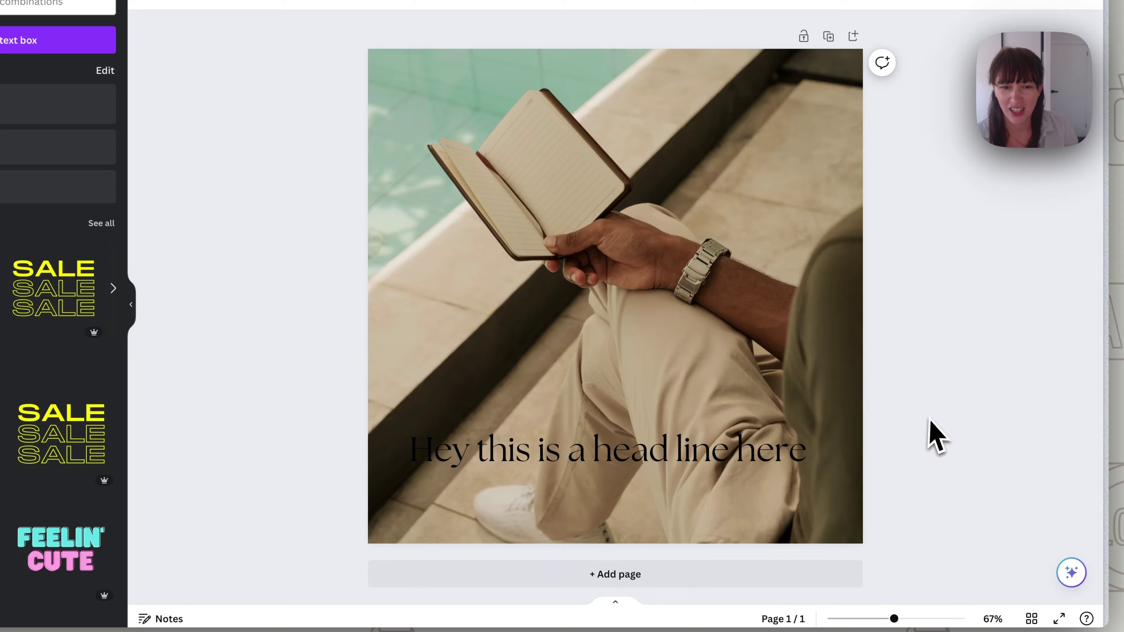
Step: Turn the headline text white using the white brand colour swatch
{"action": "left_click_drag", "start_coordinate": [730, 469], "coordinate": [727, 459]}
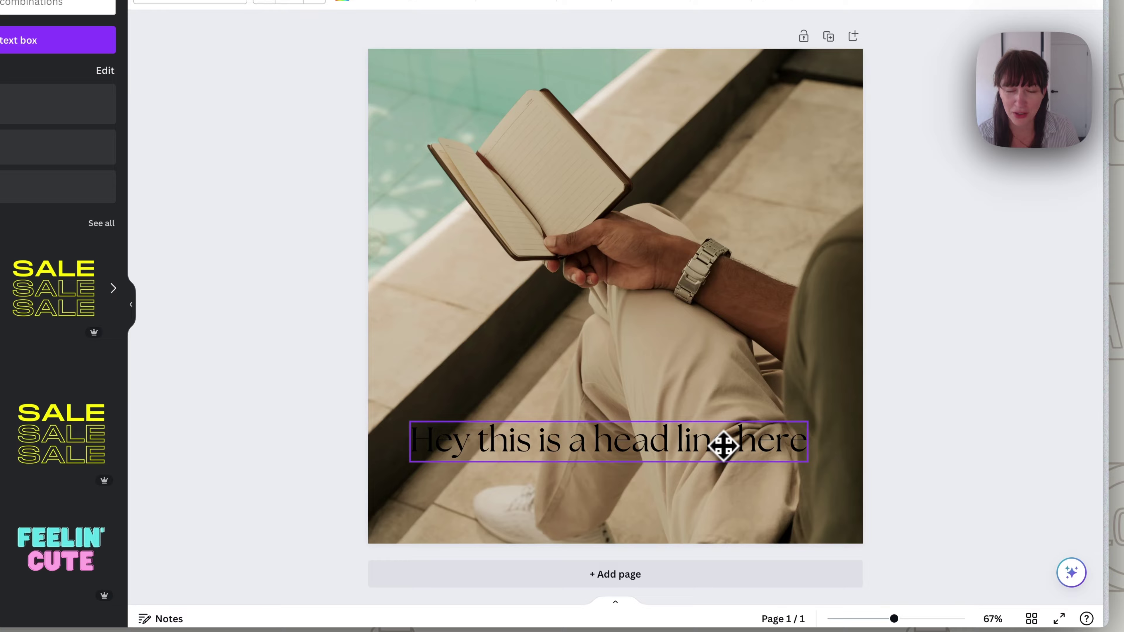
{"action": "left_click", "coordinate": [723, 446]}
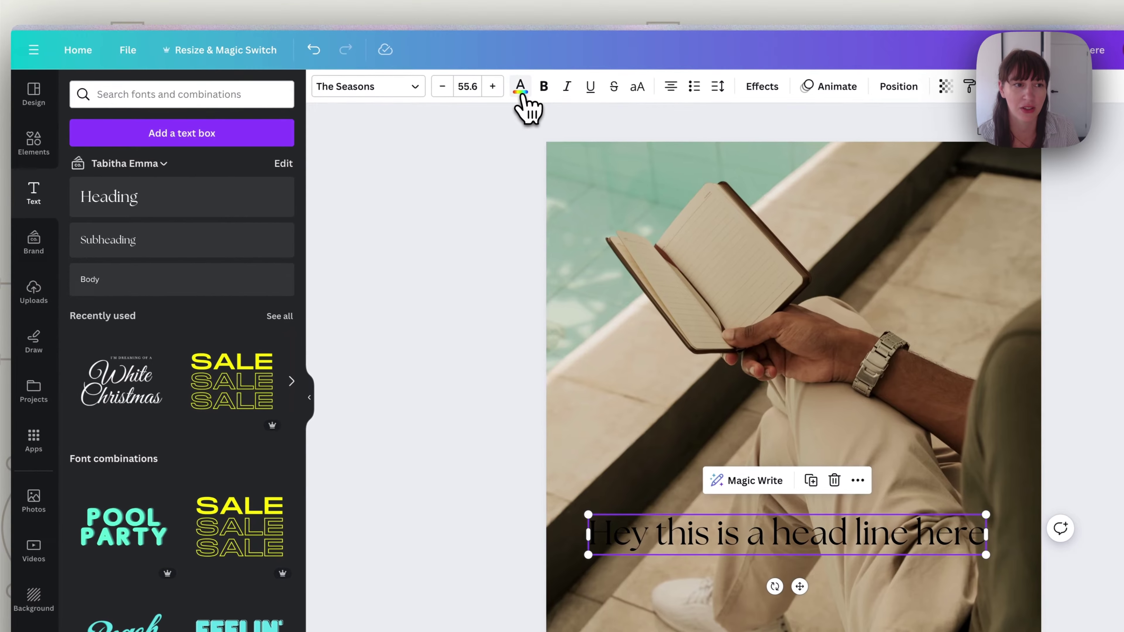
{"action": "left_click", "coordinate": [342, 1]}
{"action": "left_click", "coordinate": [166, 376]}
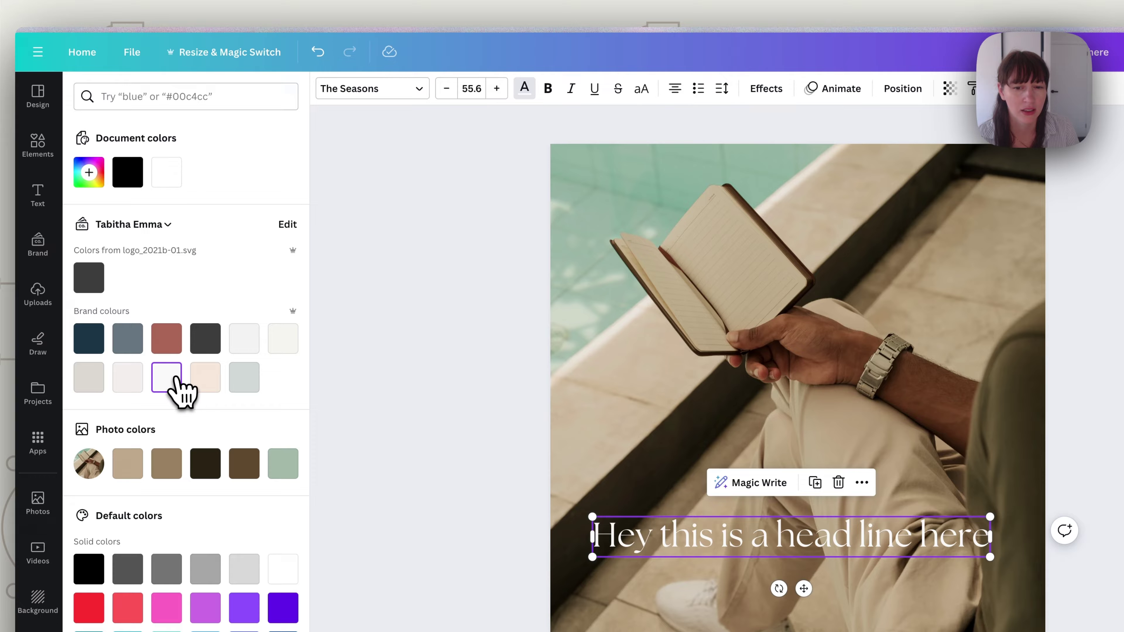
{"action": "left_click", "coordinate": [351, 421]}
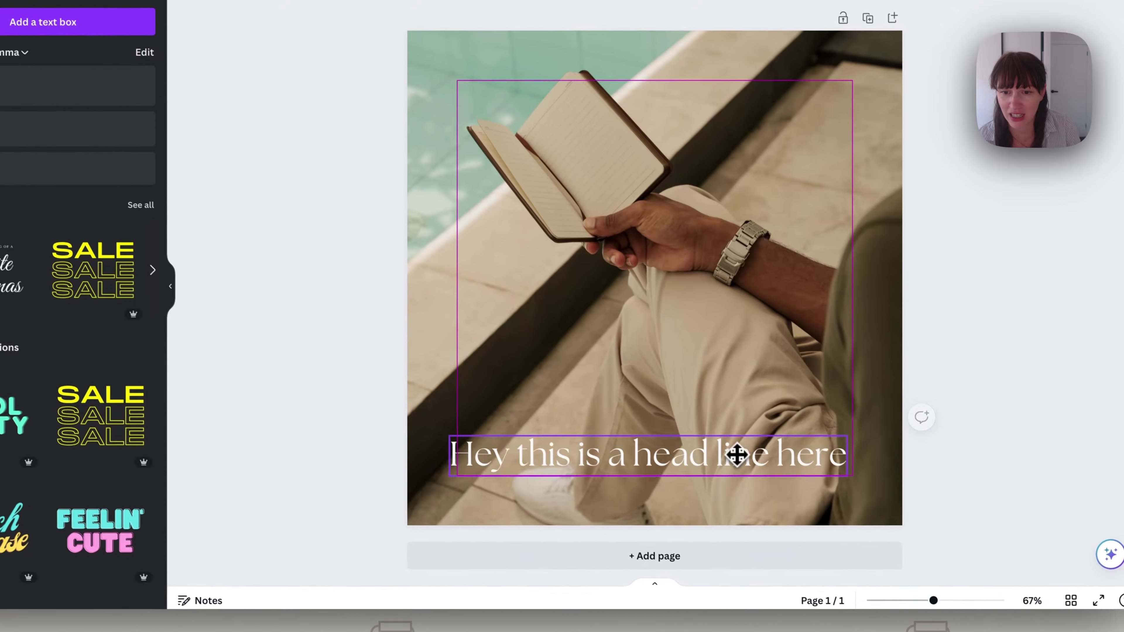
Step: Move the headline higher on the photo and crop the photo's bottom edge upward
{"action": "left_click", "coordinate": [887, 534]}
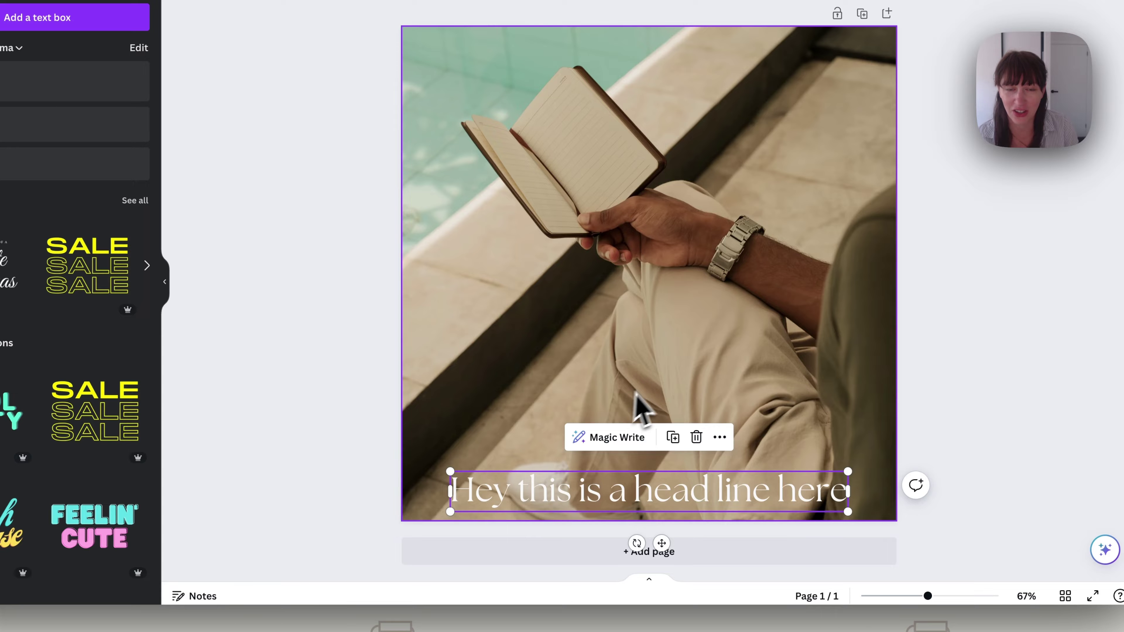
{"action": "left_click_drag", "start_coordinate": [739, 492], "coordinate": [737, 452]}
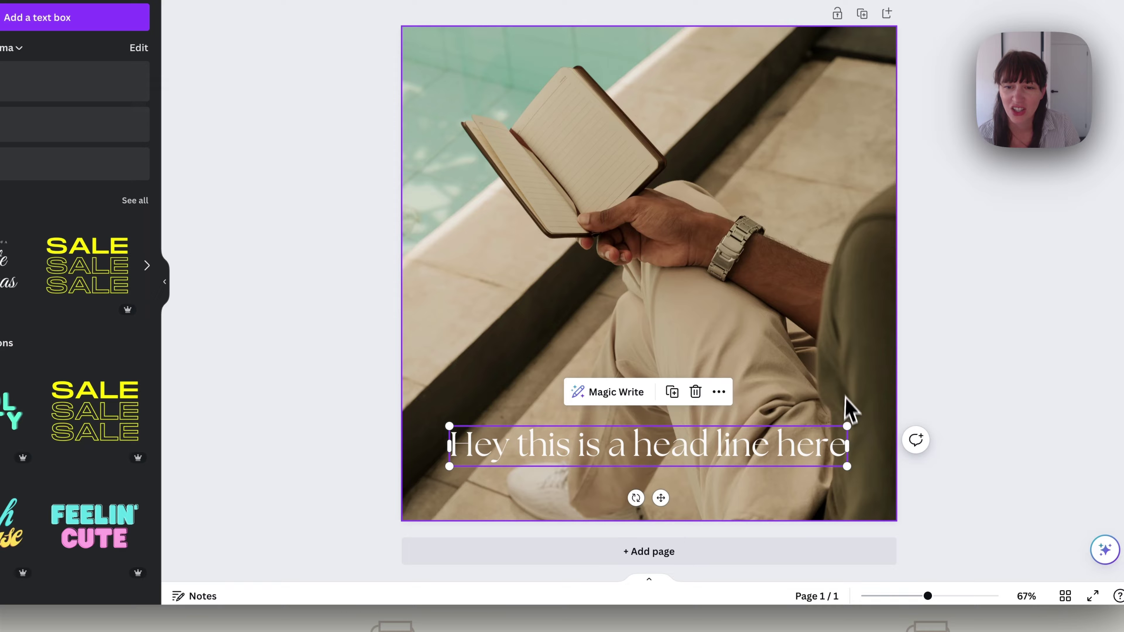
{"action": "left_click", "coordinate": [845, 412]}
{"action": "mouse_move", "coordinate": [649, 521]}
{"action": "left_mouse_down"}
{"action": "mouse_move", "coordinate": [632, 394]}
{"action": "mouse_move", "coordinate": [650, 521]}
{"action": "left_mouse_up"}
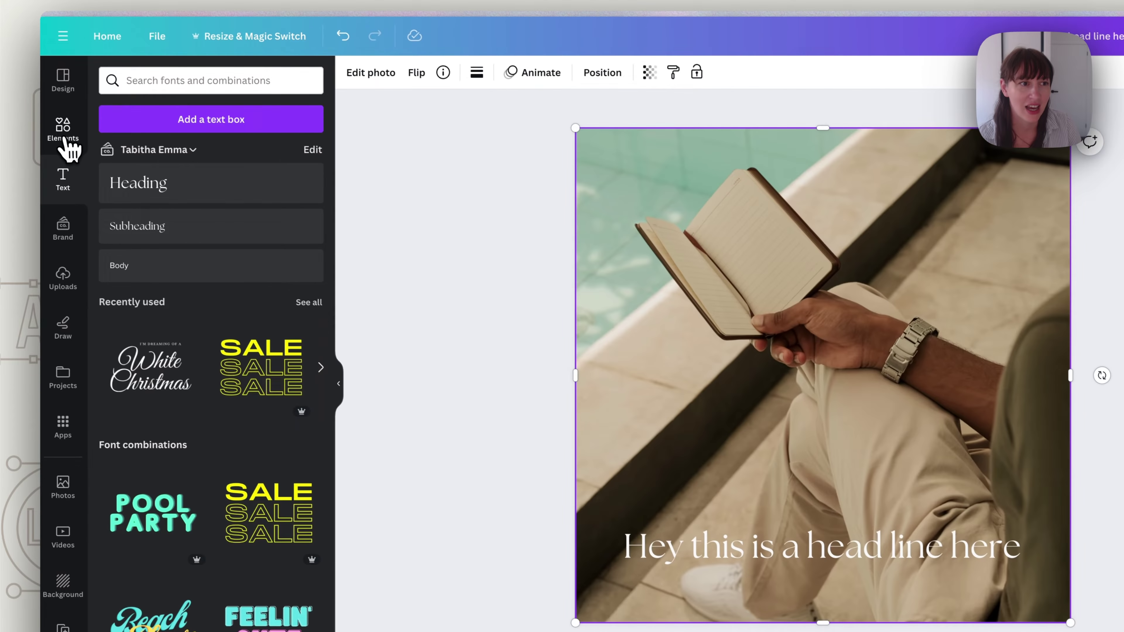
Step: Add a square shape from Elements and stretch it across the photo's bottom behind the headline
{"action": "left_click", "coordinate": [68, 141]}
{"action": "left_click", "coordinate": [69, 142]}
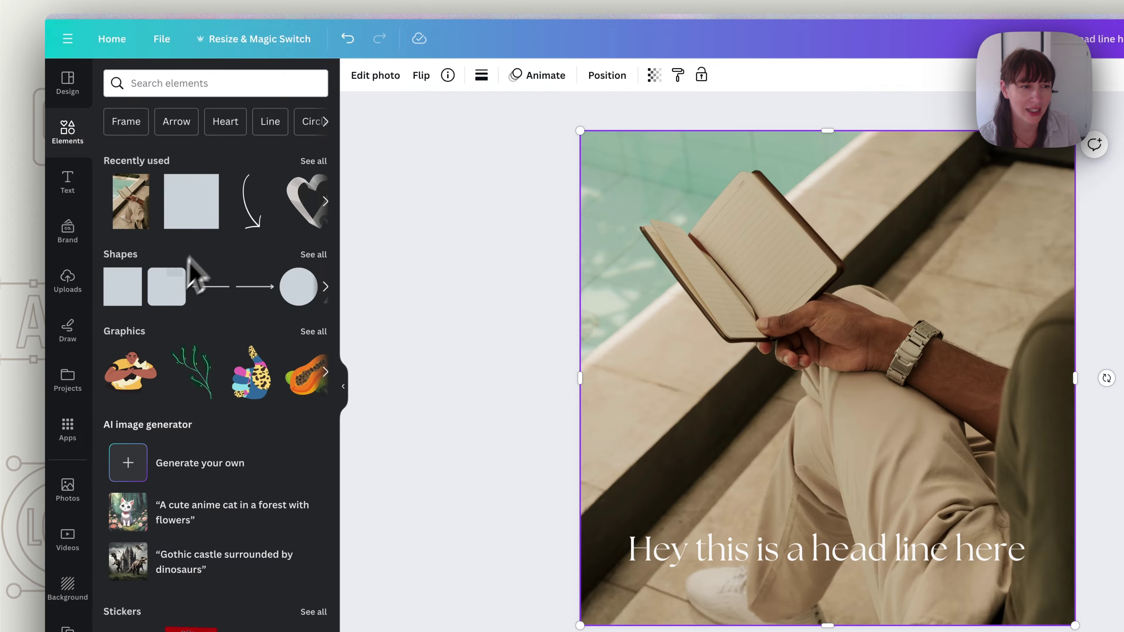
{"action": "left_click", "coordinate": [123, 305]}
{"action": "left_click_drag", "start_coordinate": [798, 377], "coordinate": [689, 523]}
{"action": "left_click_drag", "start_coordinate": [505, 448], "coordinate": [883, 466]}
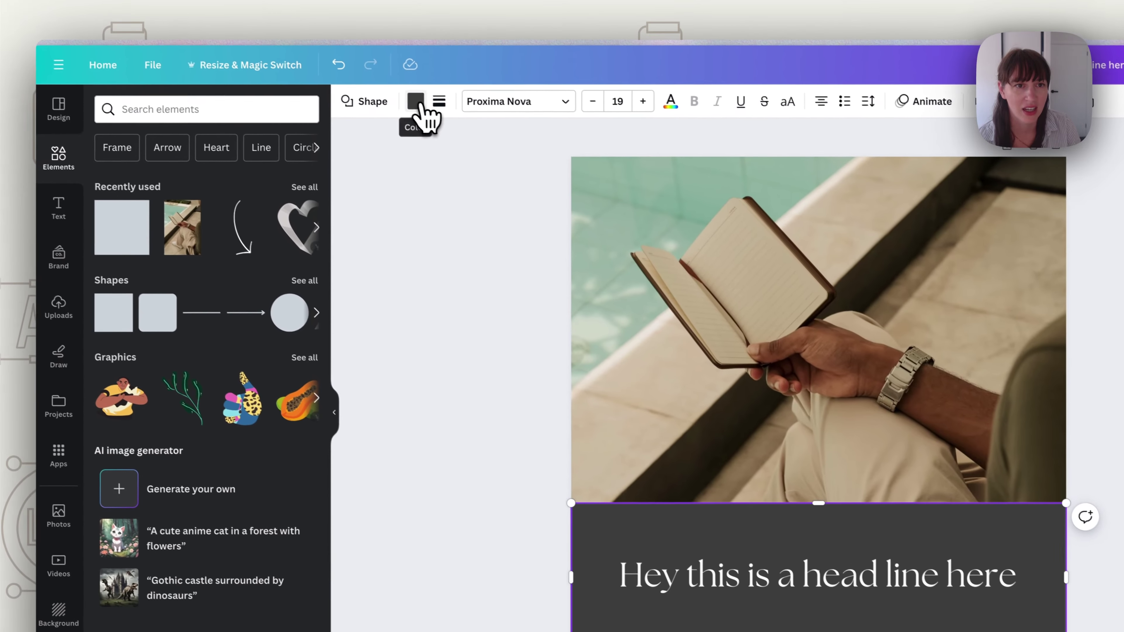
Step: Give the band a gradient fill whose first stop is tan #B7A07F sampled from the photo
{"action": "left_click", "coordinate": [337, 57]}
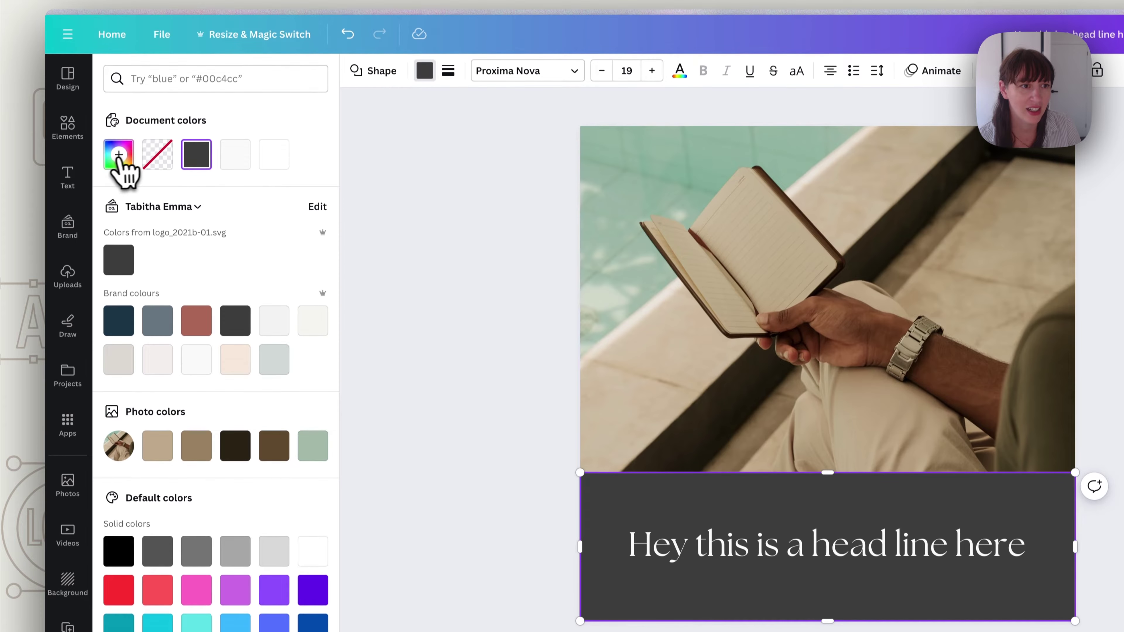
{"action": "left_click", "coordinate": [119, 154]}
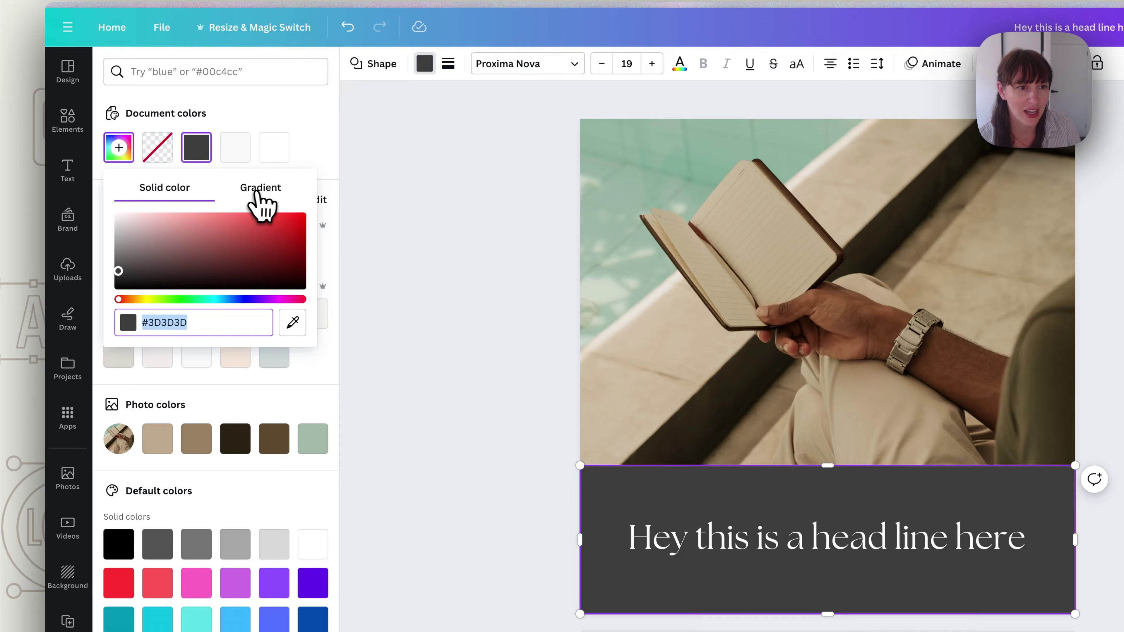
{"action": "left_click", "coordinate": [263, 199]}
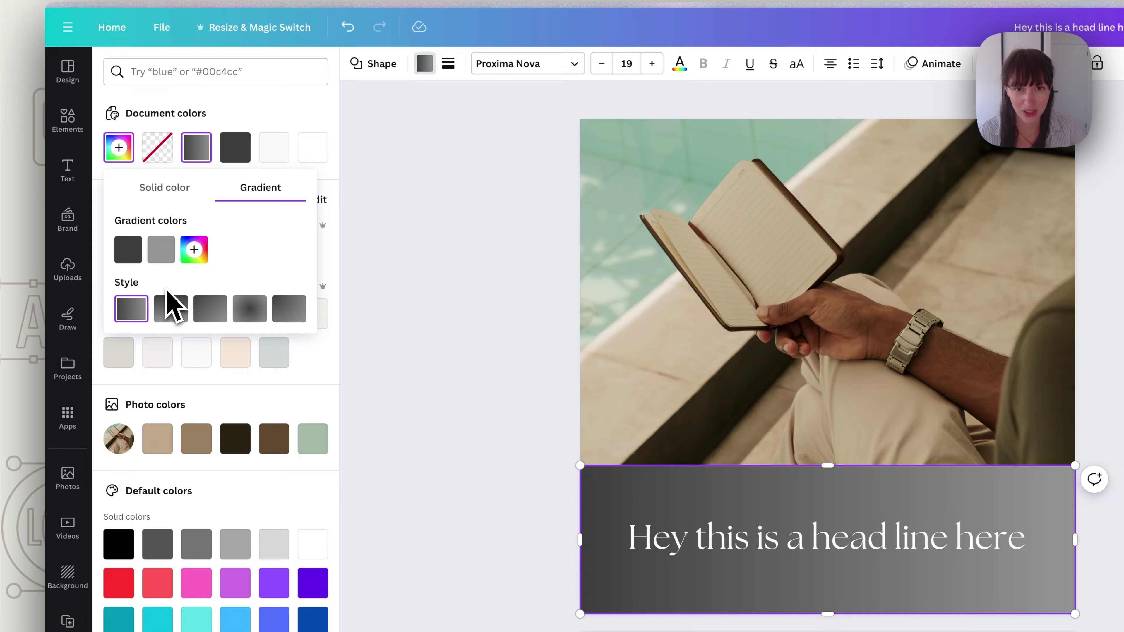
{"action": "left_click", "coordinate": [128, 250]}
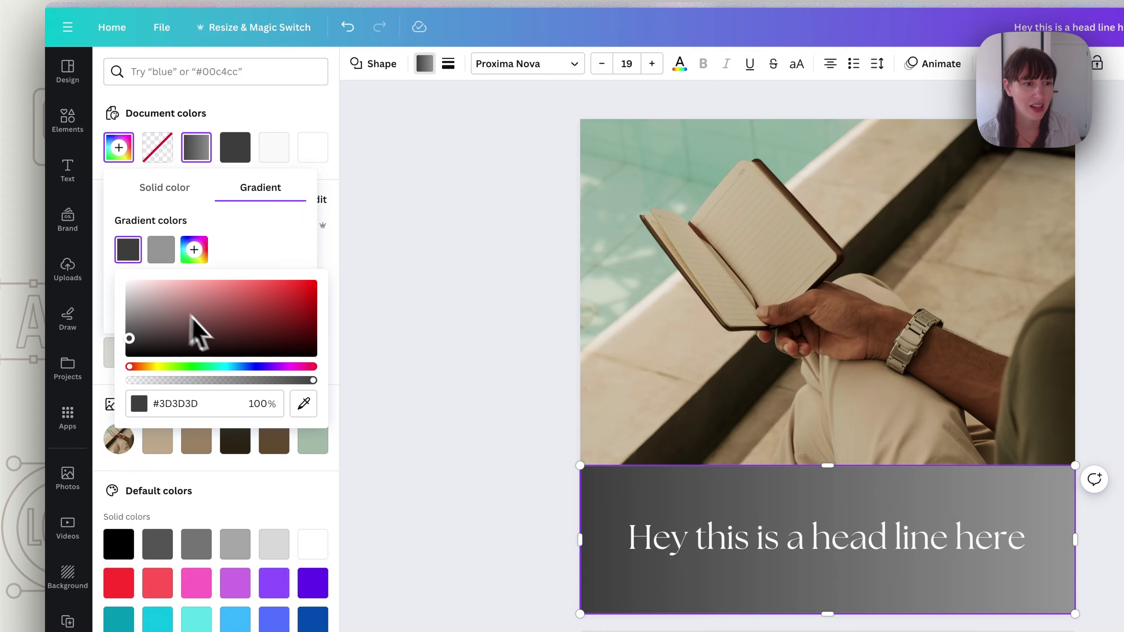
{"action": "left_click", "coordinate": [303, 403]}
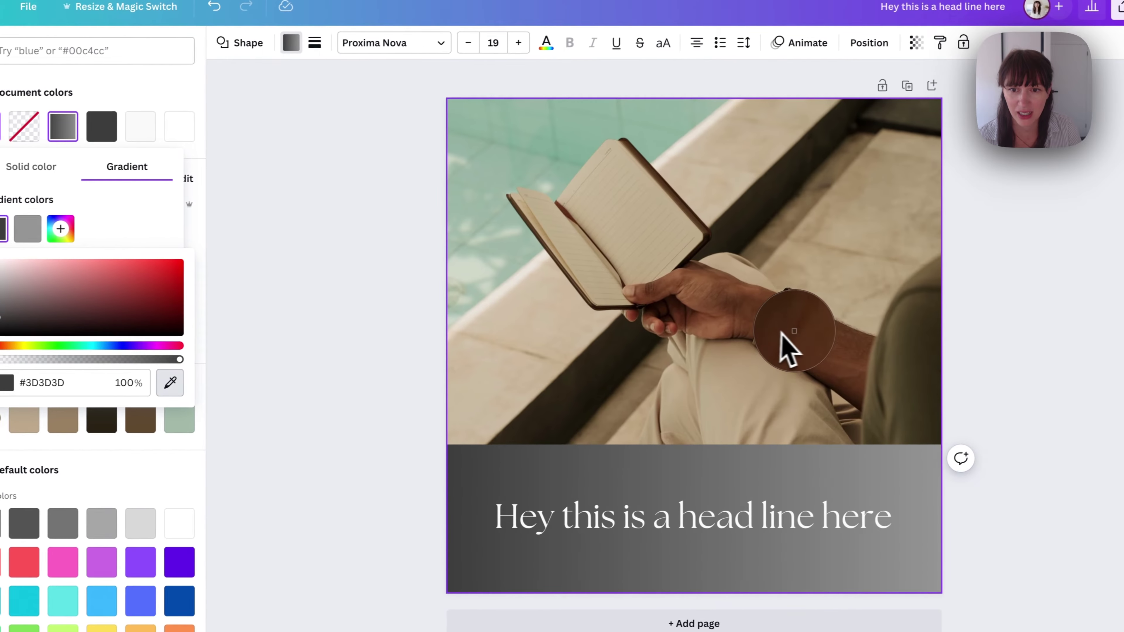
{"action": "left_click", "coordinate": [819, 311]}
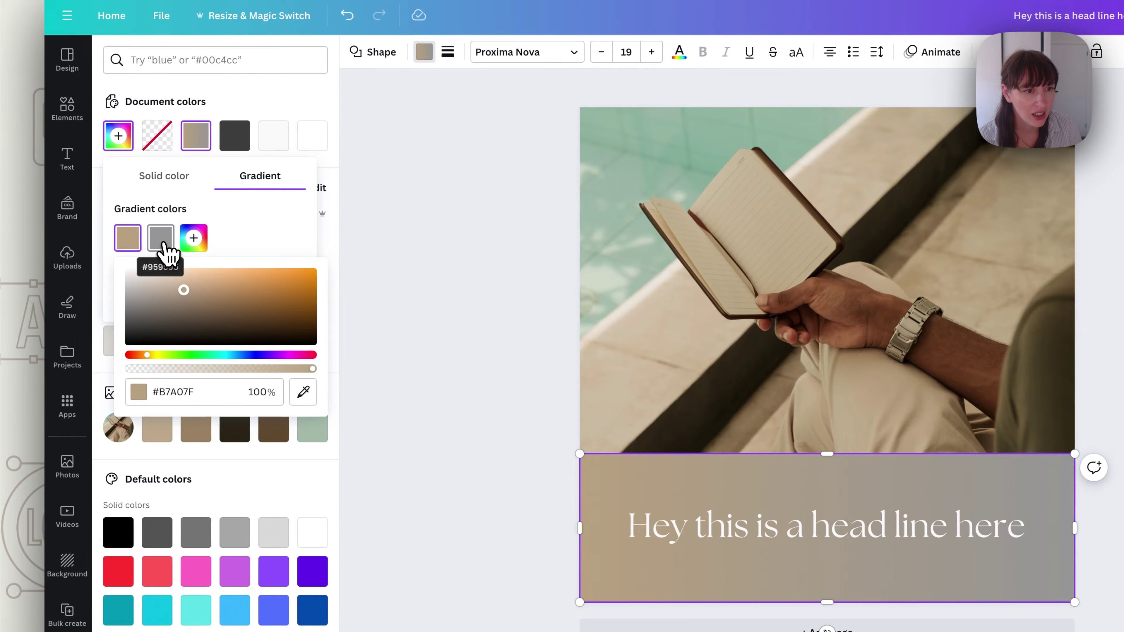
Step: Make the band's gradient run vertically from brown to transparent, then nudge the headline into place
{"action": "left_click", "coordinate": [23, 233]}
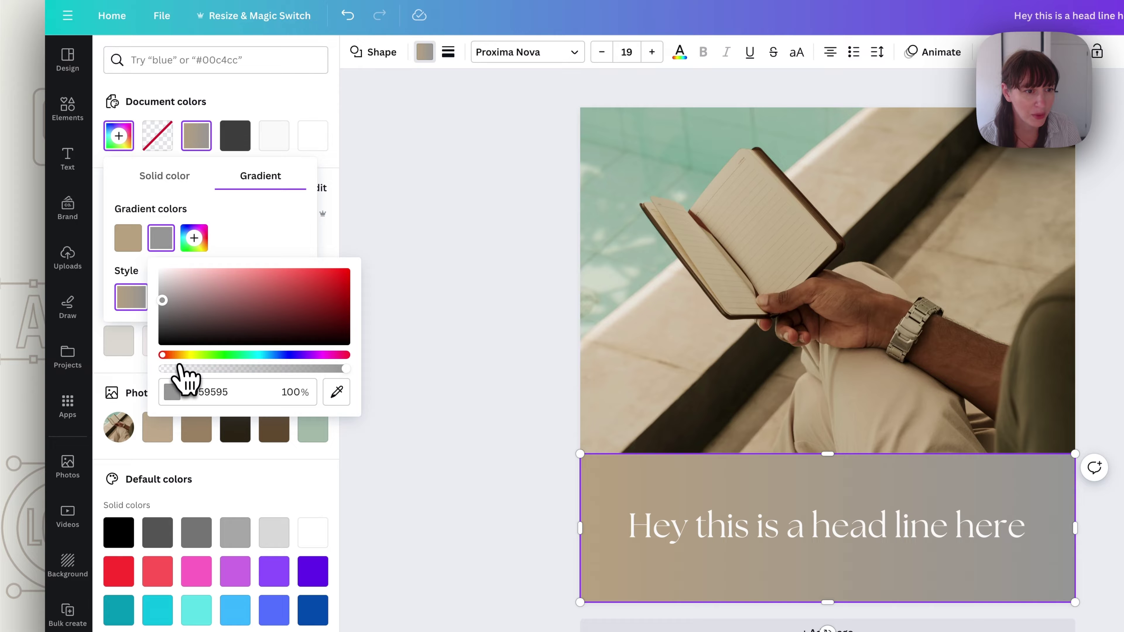
{"action": "left_click_drag", "start_coordinate": [181, 369], "coordinate": [153, 378]}
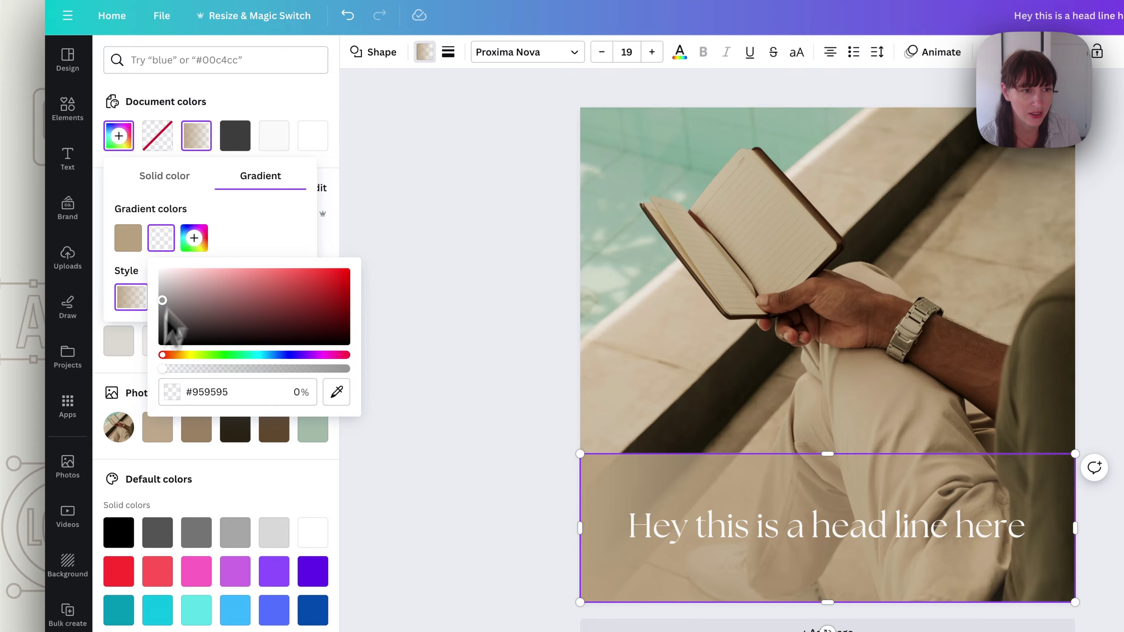
{"action": "left_click", "coordinate": [251, 225]}
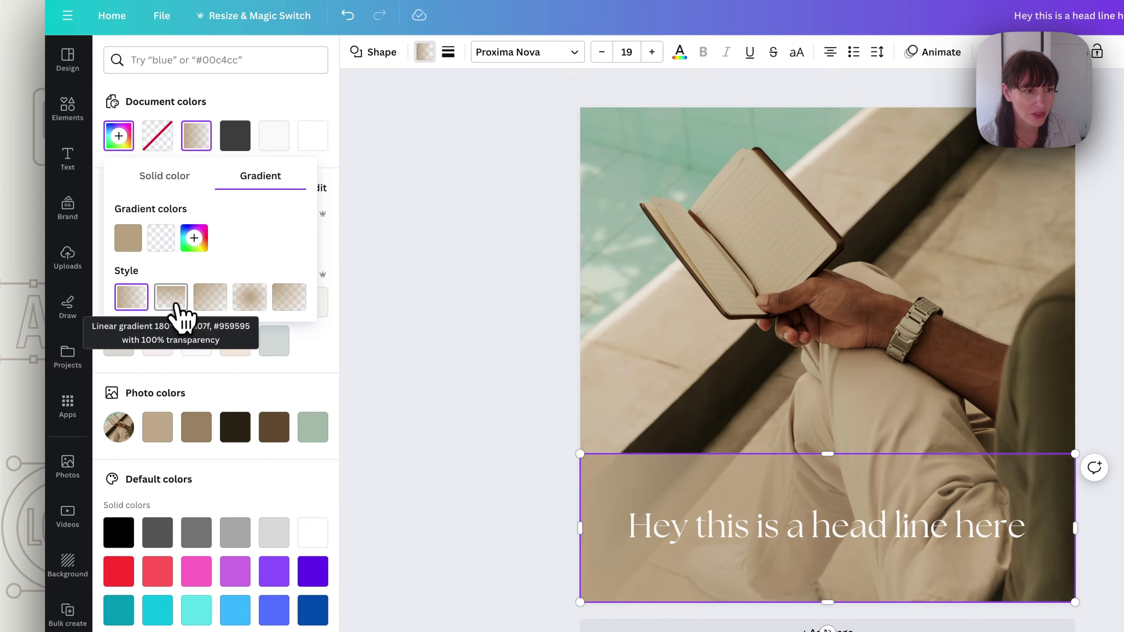
{"action": "left_click", "coordinate": [173, 312]}
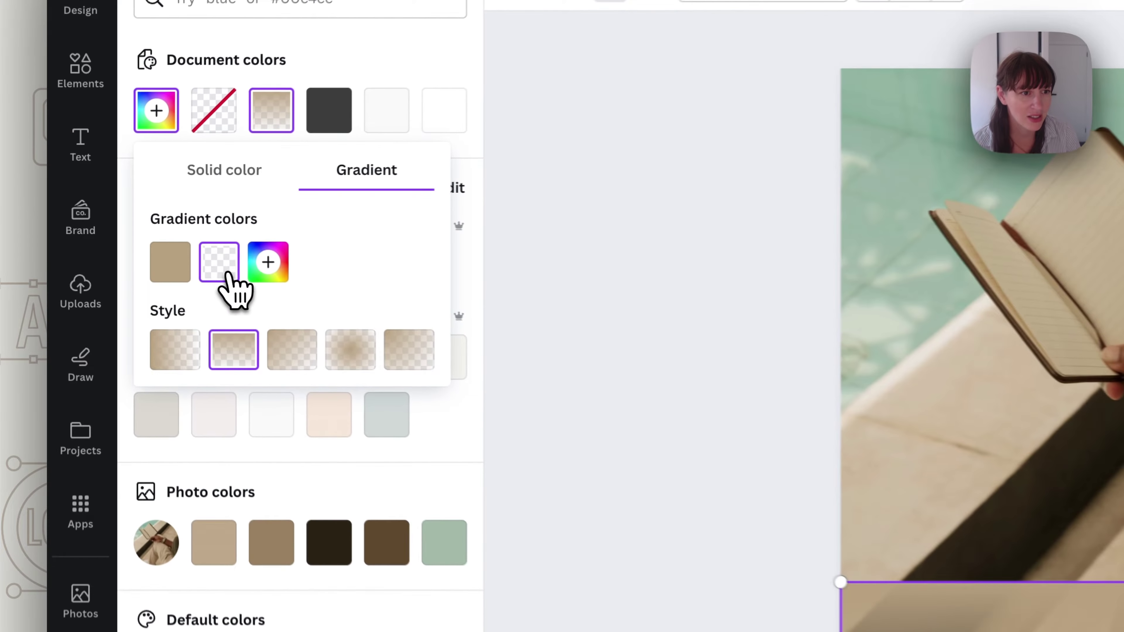
{"action": "left_click_drag", "start_coordinate": [157, 239], "coordinate": [239, 272]}
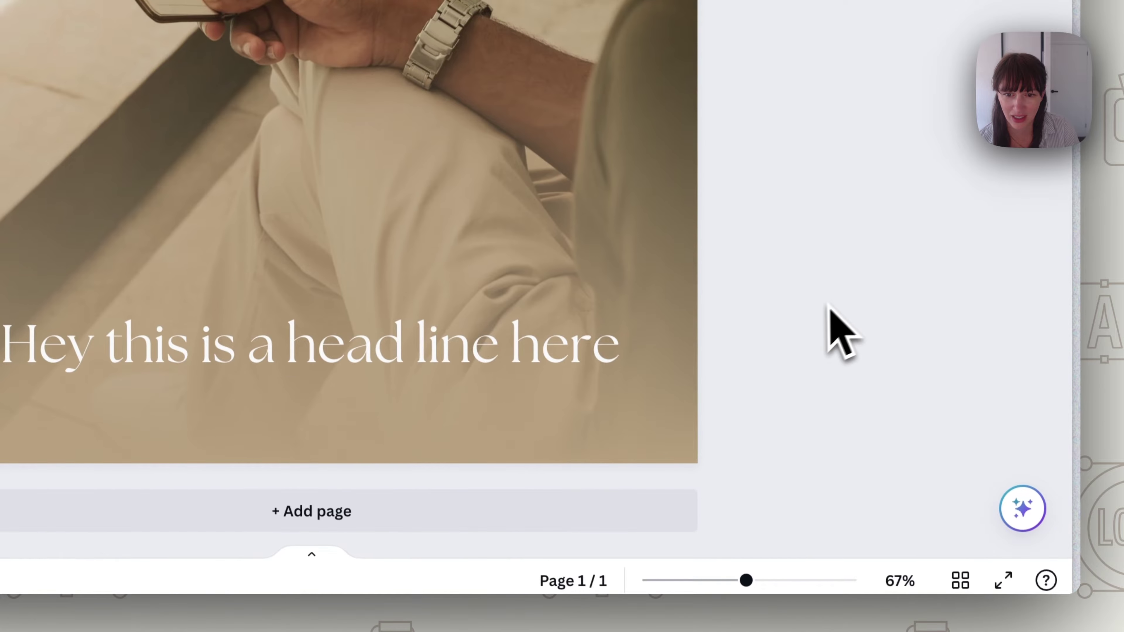
{"action": "left_click_drag", "start_coordinate": [443, 376], "coordinate": [429, 368]}
Step: Nudge the brown rounded square and align the circle frame level with it
{"action": "left_click", "coordinate": [869, 399]}
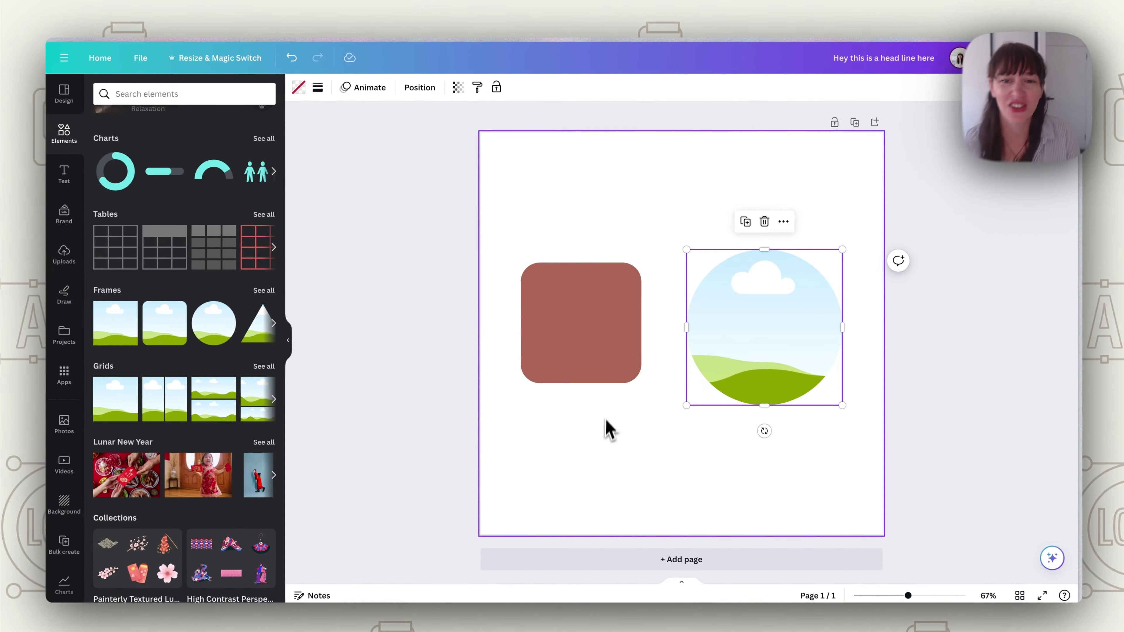
{"action": "left_click", "coordinate": [615, 322]}
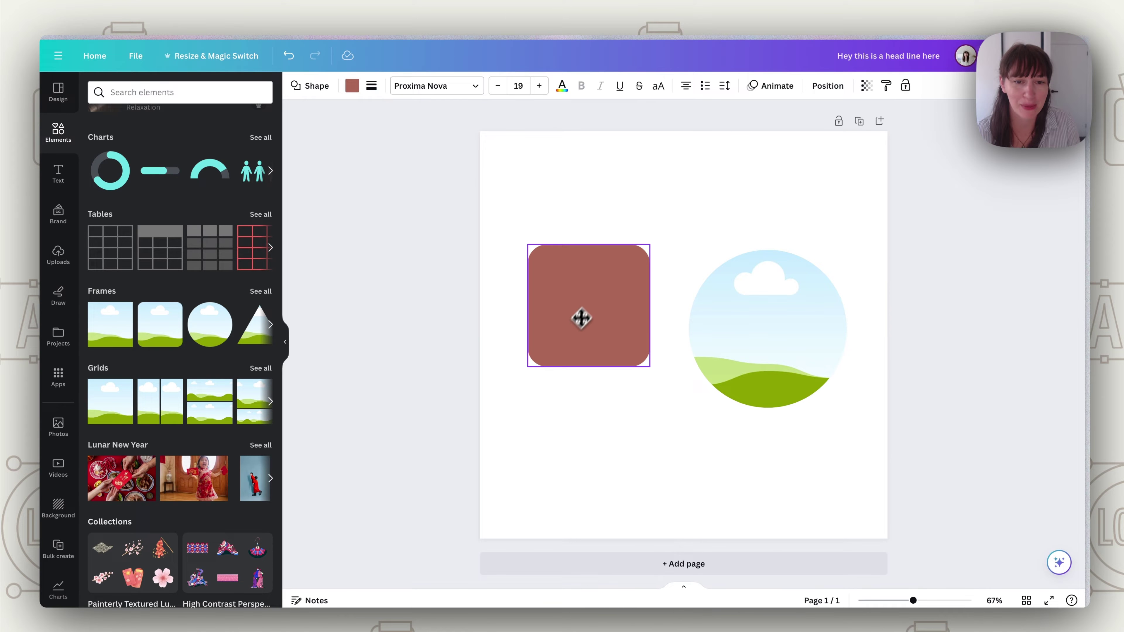
{"action": "left_click_drag", "start_coordinate": [580, 318], "coordinate": [579, 318]}
{"action": "left_click_drag", "start_coordinate": [725, 350], "coordinate": [724, 343]}
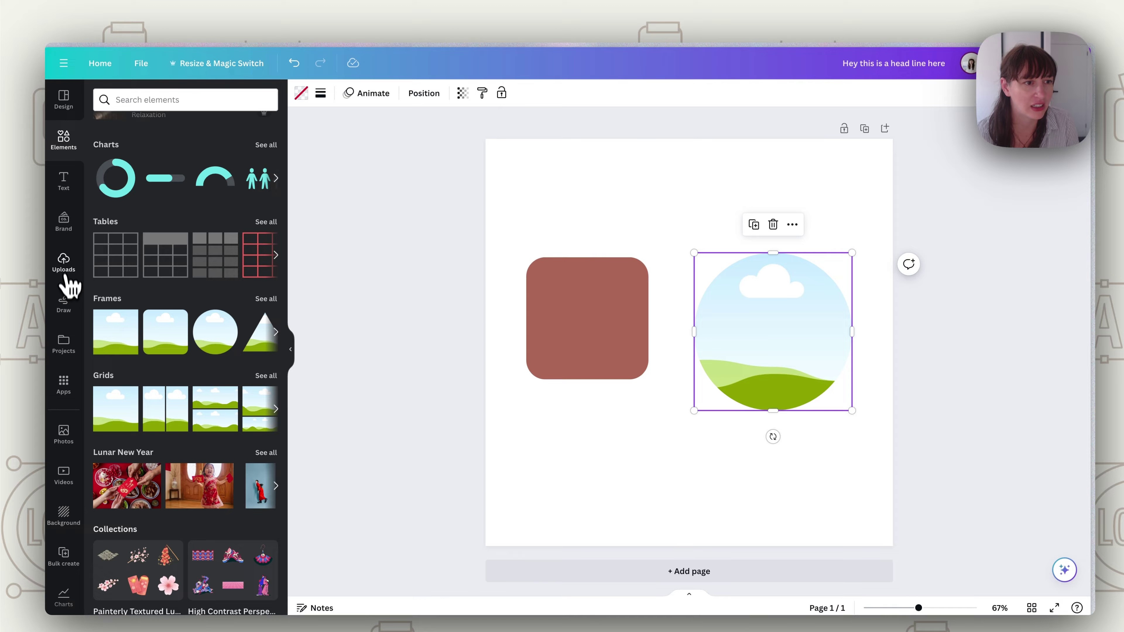
Step: Fill the circle frame with the uploaded woman-in-hat photo and give it a solid black border
{"action": "left_click", "coordinate": [64, 263]}
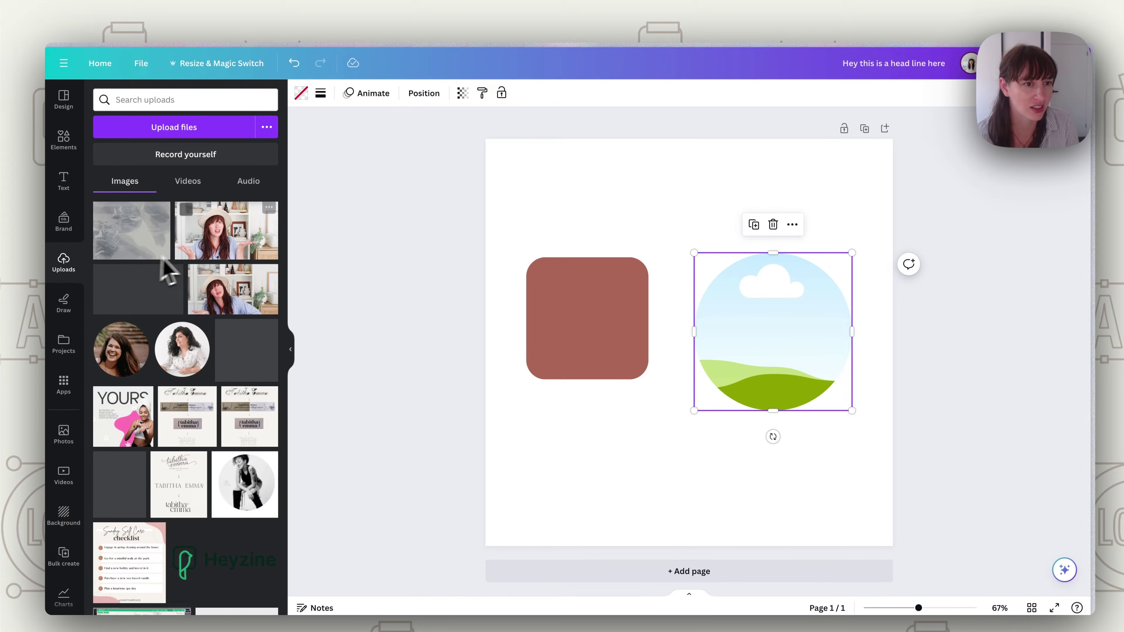
{"action": "left_click_drag", "start_coordinate": [162, 268], "coordinate": [695, 284]}
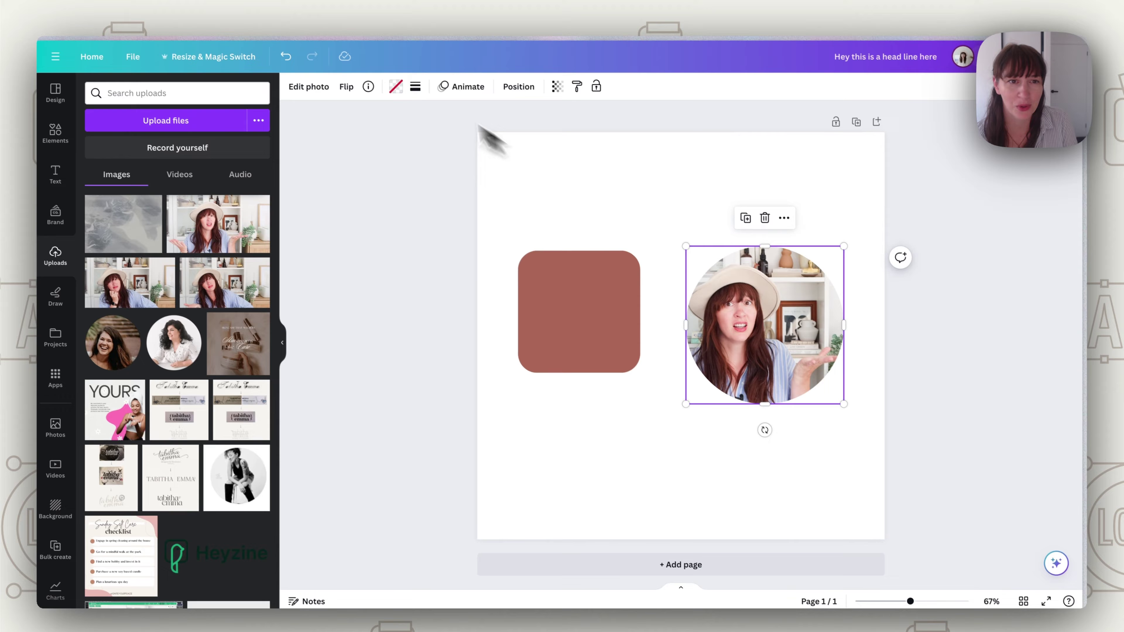
{"action": "left_click", "coordinate": [423, 93]}
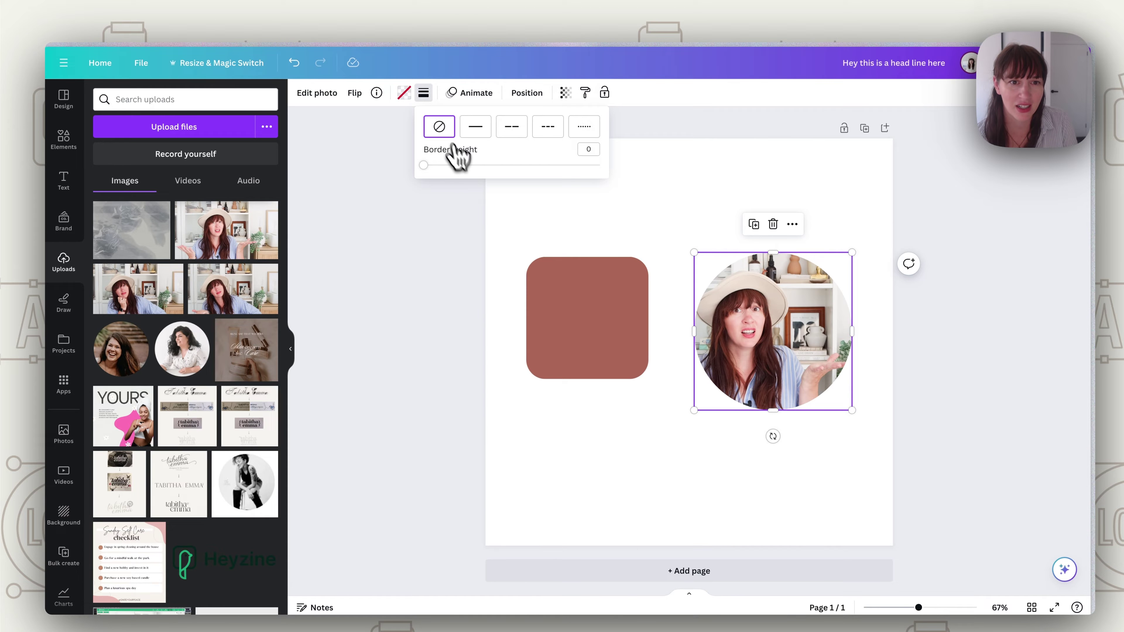
{"action": "left_click", "coordinate": [431, 166]}
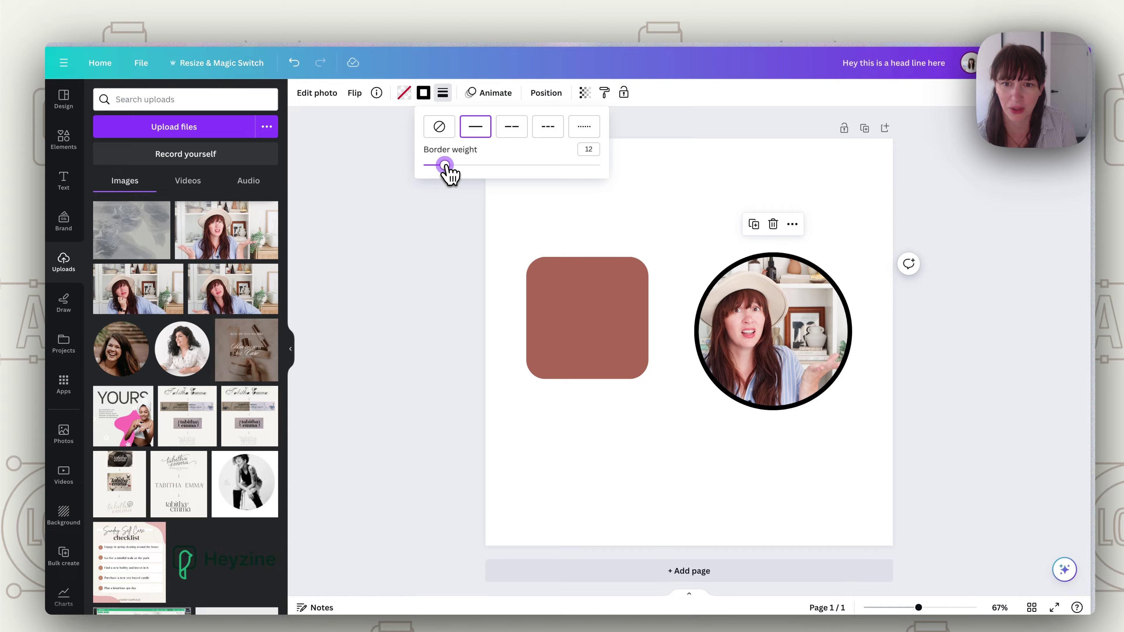
Step: Change the circle photo's border colour to a new gradient with pink and purple stops
{"action": "left_click", "coordinate": [424, 93]}
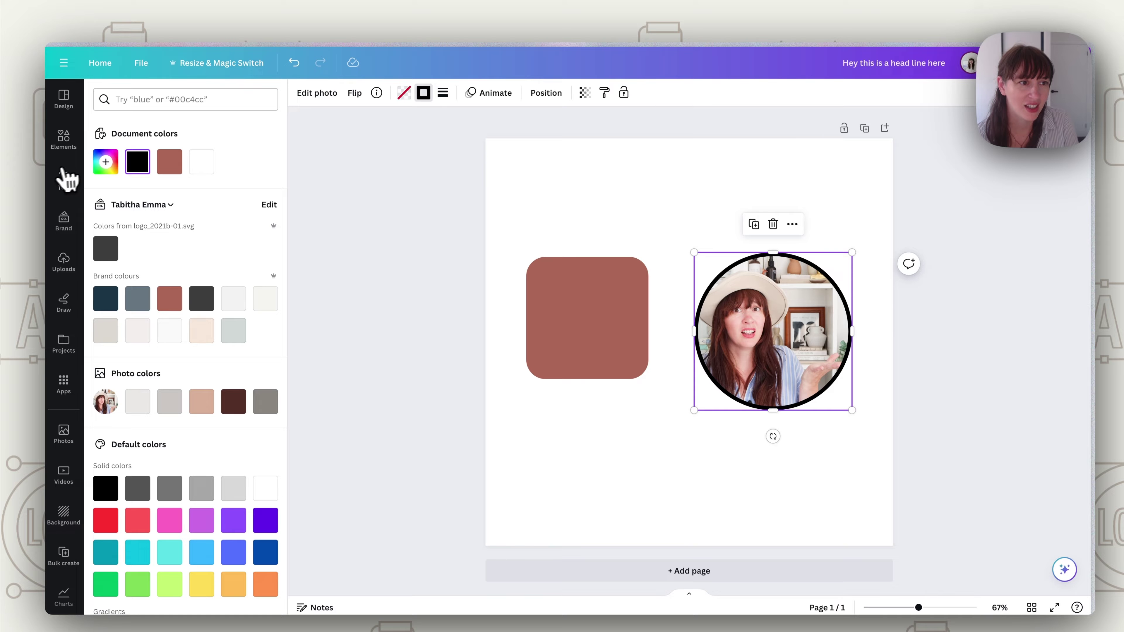
{"action": "left_click", "coordinate": [105, 162]}
{"action": "left_click", "coordinate": [223, 198]}
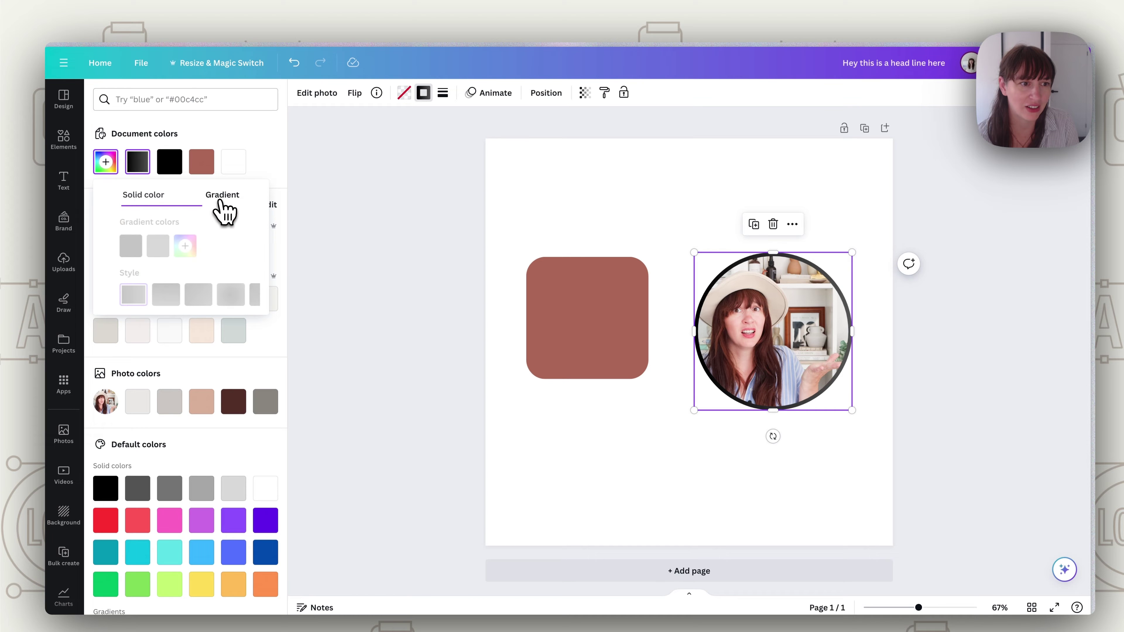
{"action": "left_click", "coordinate": [140, 246]}
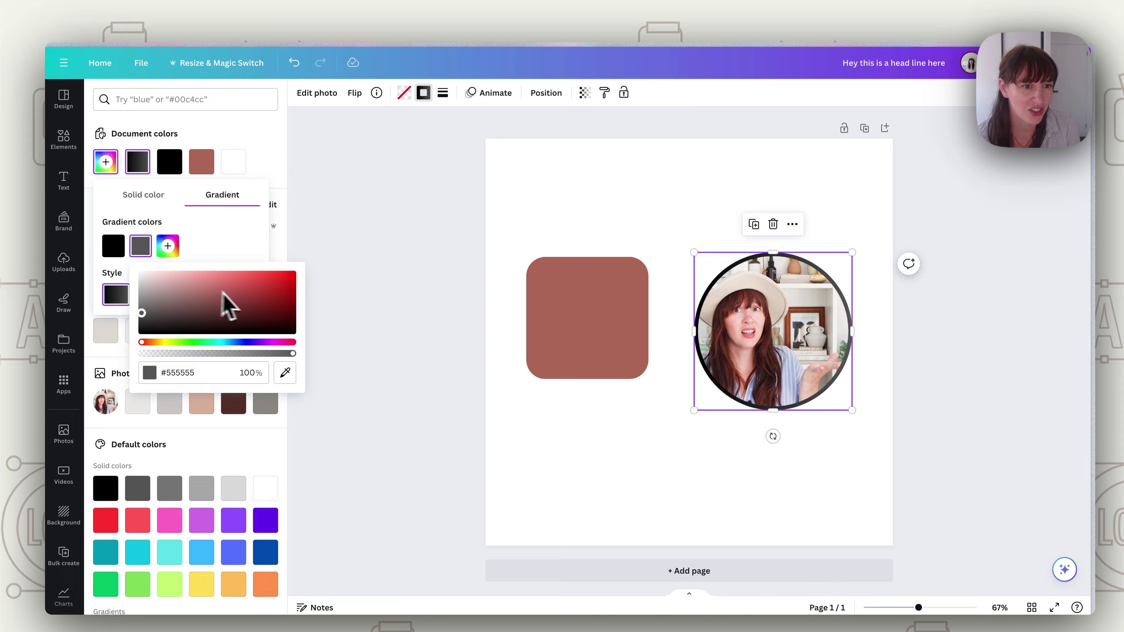
{"action": "left_click", "coordinate": [245, 342]}
{"action": "left_click", "coordinate": [113, 246]}
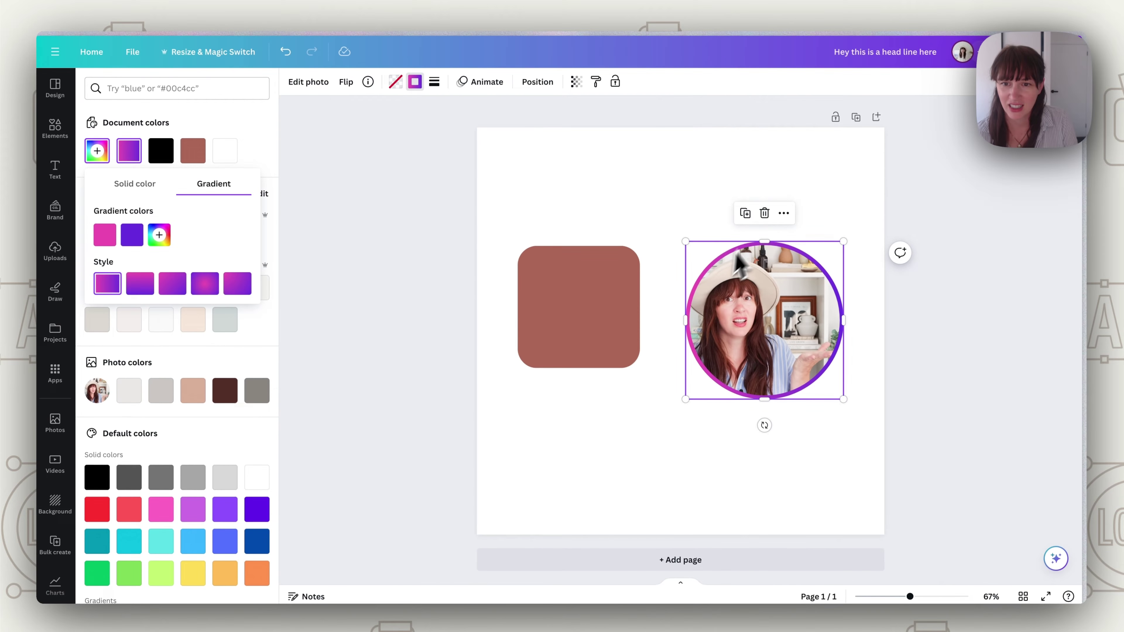
Step: Try the gradient style presets, settle on the last one, and deselect the photo
{"action": "left_click", "coordinate": [146, 280]}
{"action": "left_click", "coordinate": [189, 281]}
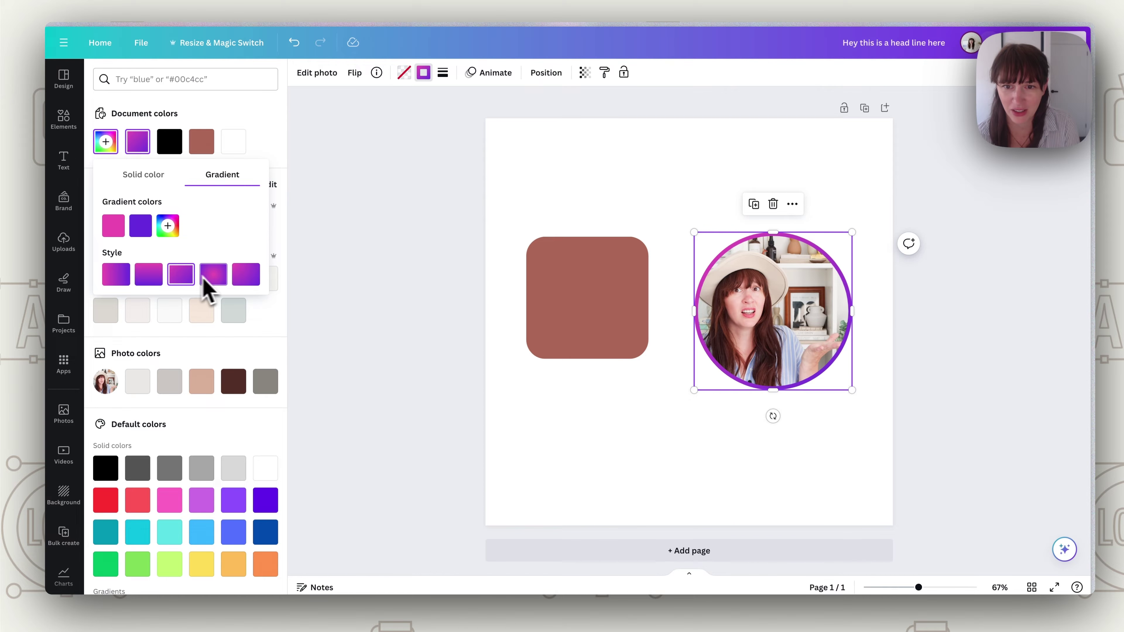
{"action": "left_click", "coordinate": [222, 279]}
{"action": "left_click", "coordinate": [251, 276]}
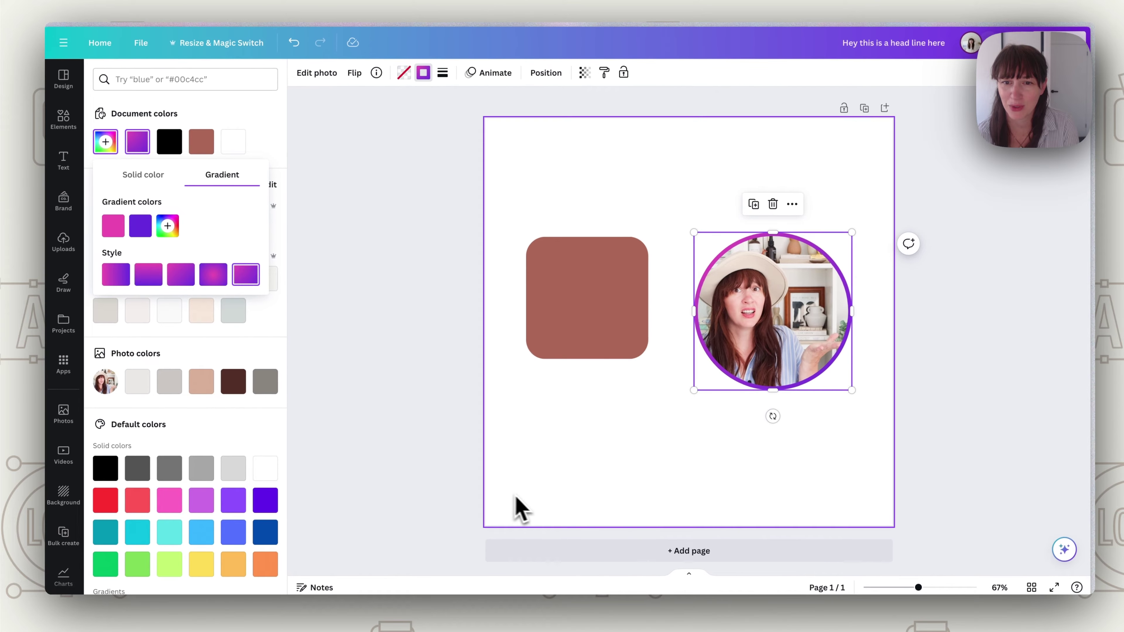
{"action": "key", "text": "Escape"}
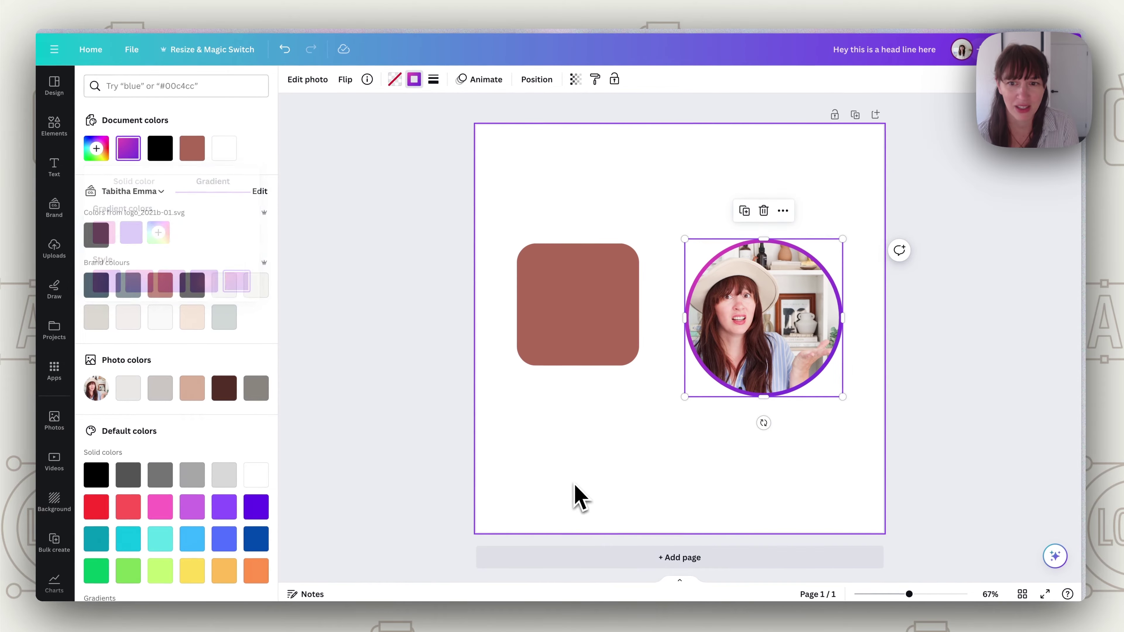
{"action": "left_click", "coordinate": [575, 485]}
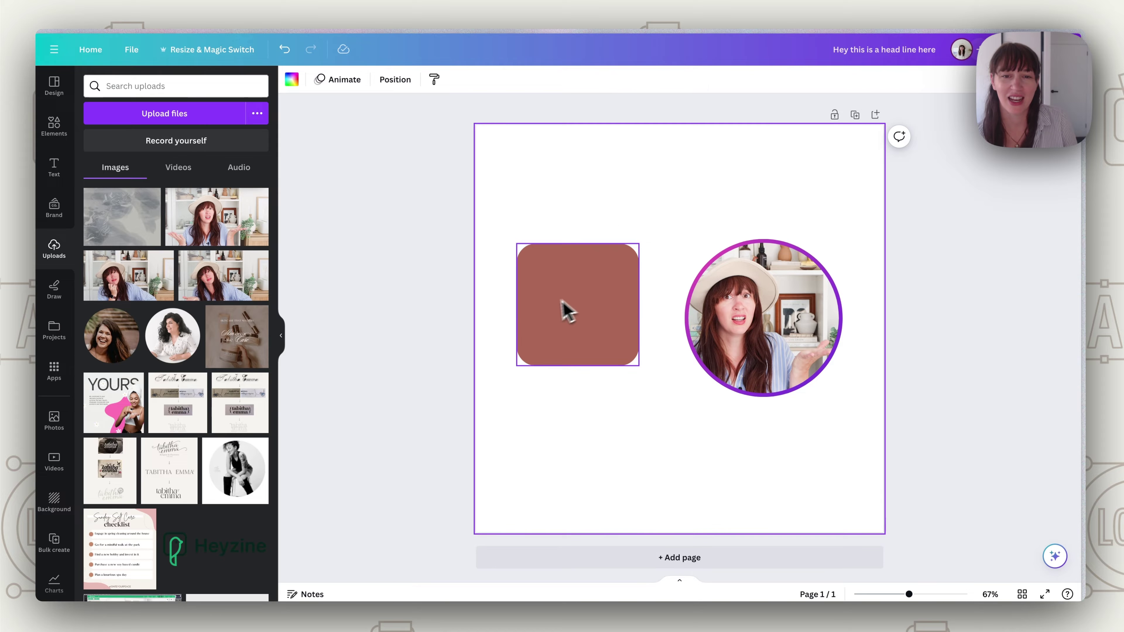
Step: Give the rounded square a solid border and switch its border colour to a gradient
{"action": "left_click", "coordinate": [568, 312]}
{"action": "left_click", "coordinate": [368, 80]}
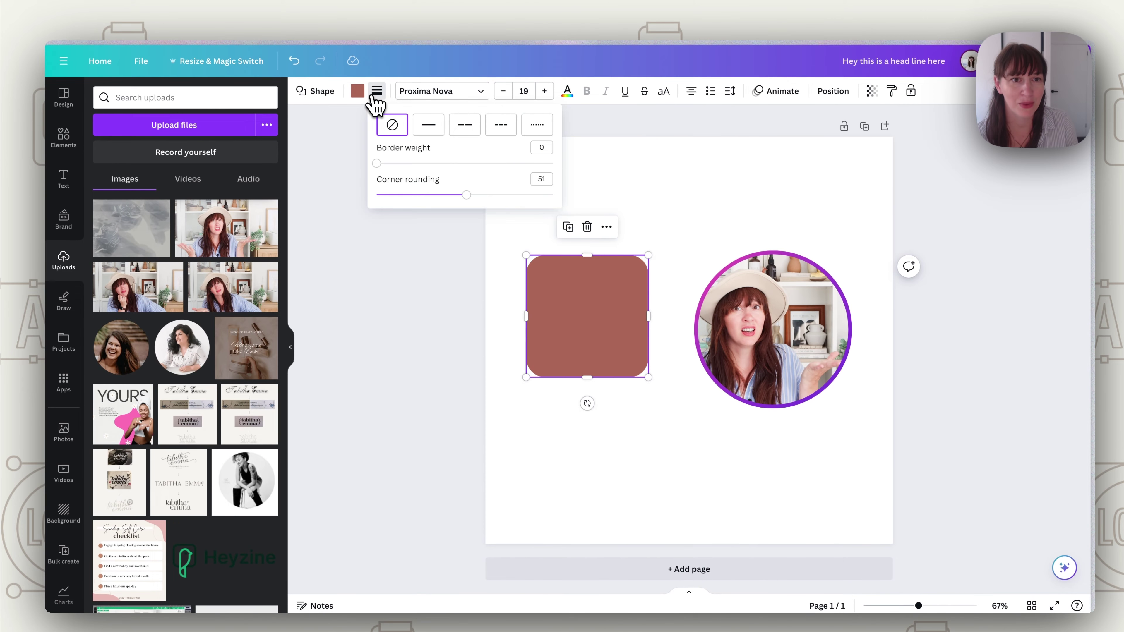
{"action": "left_click", "coordinate": [394, 163]}
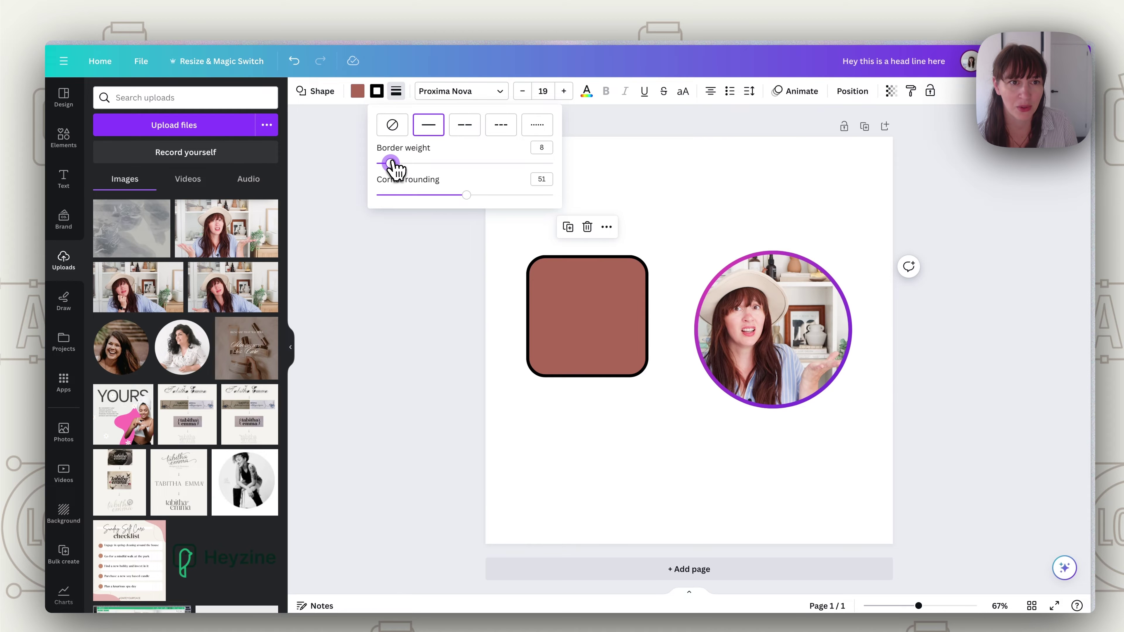
{"action": "left_click", "coordinate": [377, 91]}
{"action": "left_click", "coordinate": [105, 159]}
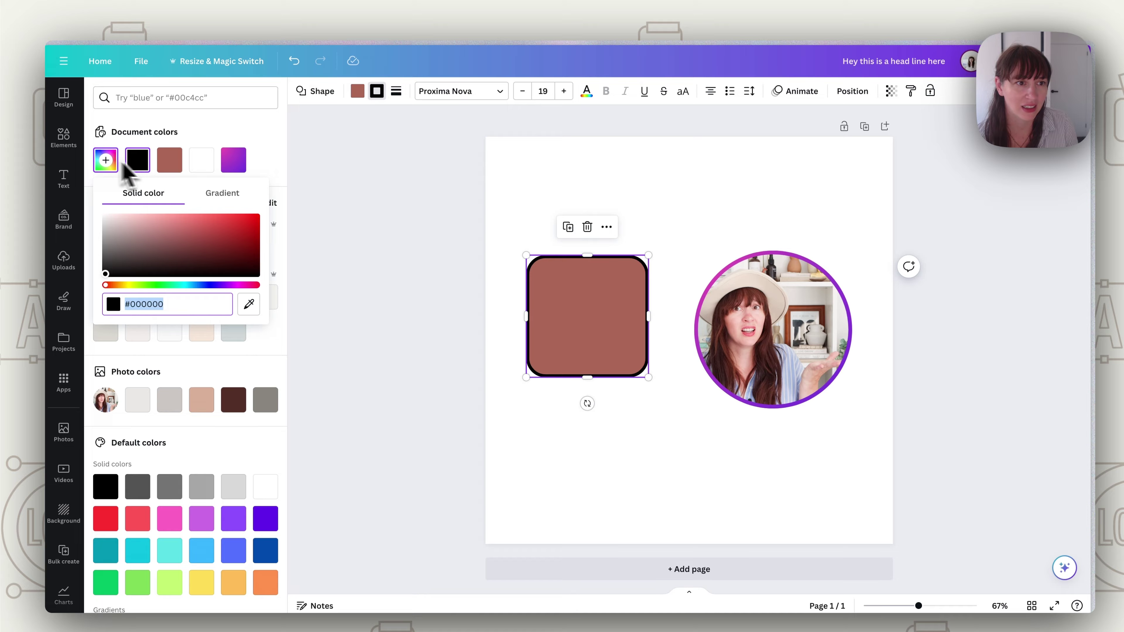
{"action": "left_click", "coordinate": [221, 193]}
Step: Set the border gradient from light green to red running top to bottom, and remove the fill
{"action": "left_click", "coordinate": [140, 244]}
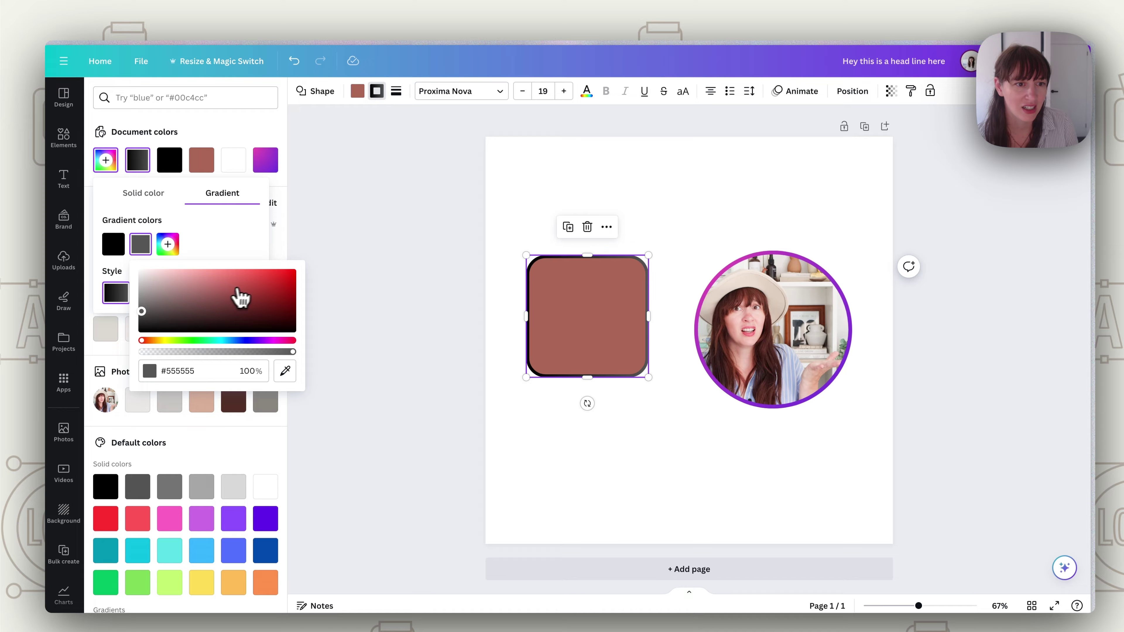
{"action": "left_click", "coordinate": [113, 245]}
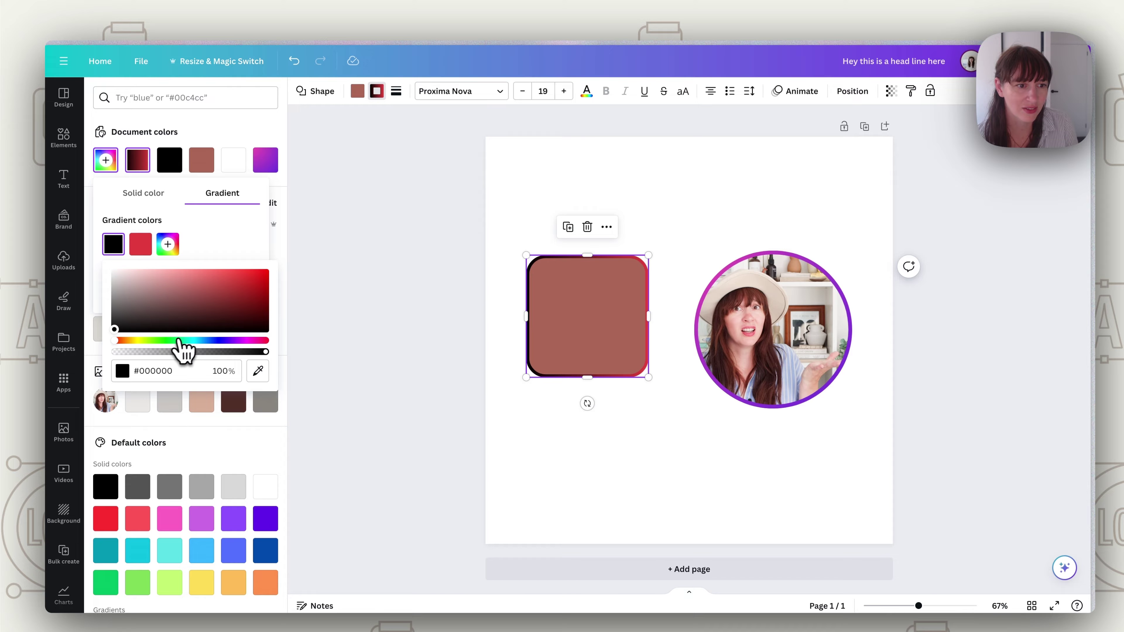
{"action": "left_click", "coordinate": [179, 340]}
{"action": "left_click", "coordinate": [194, 277]}
{"action": "left_click", "coordinate": [234, 244]}
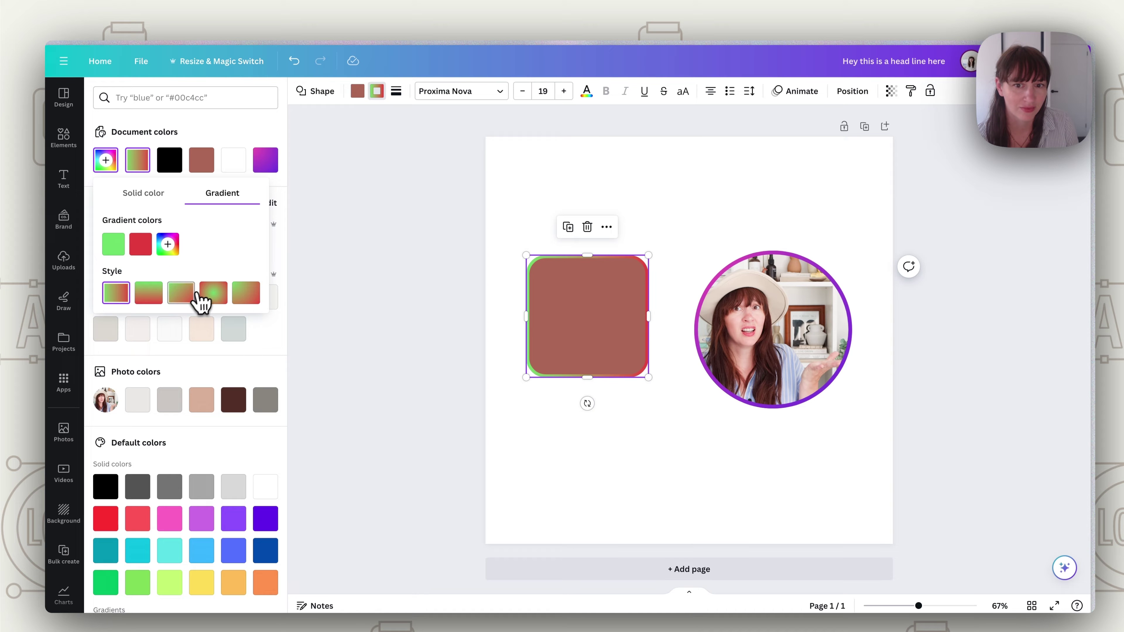
{"action": "left_click", "coordinate": [149, 294]}
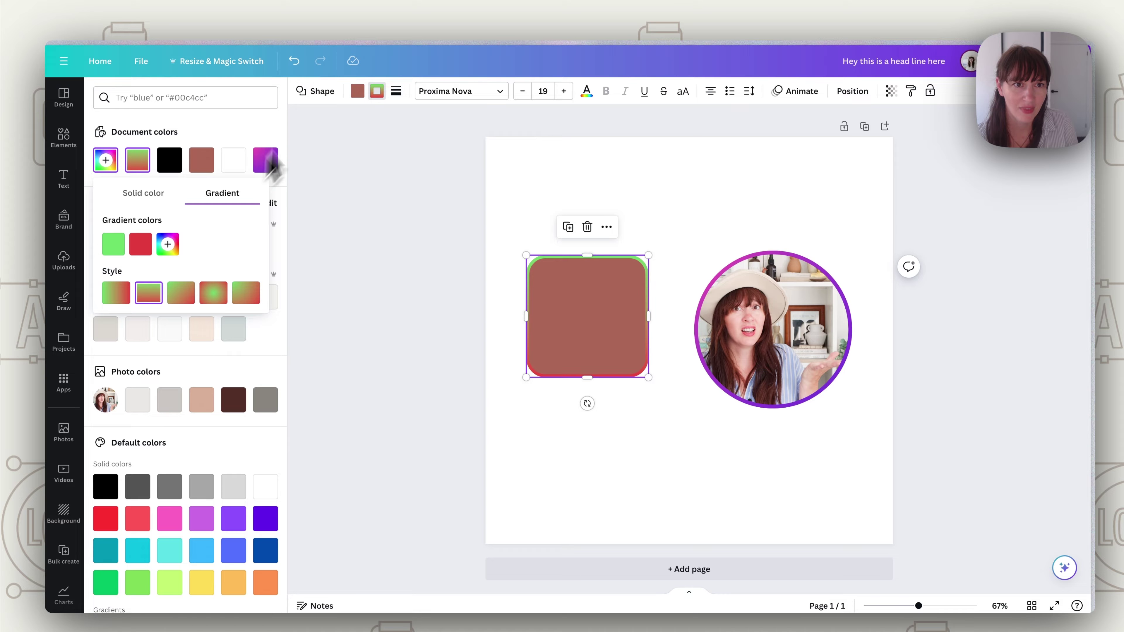
{"action": "left_click", "coordinate": [357, 92]}
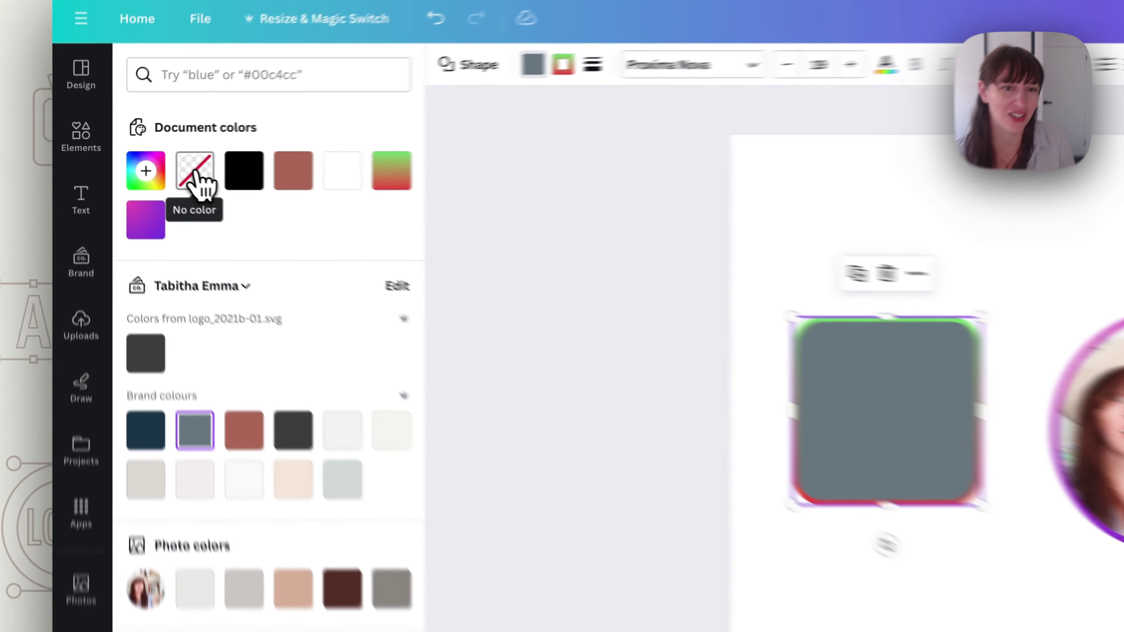
{"action": "left_click", "coordinate": [149, 164]}
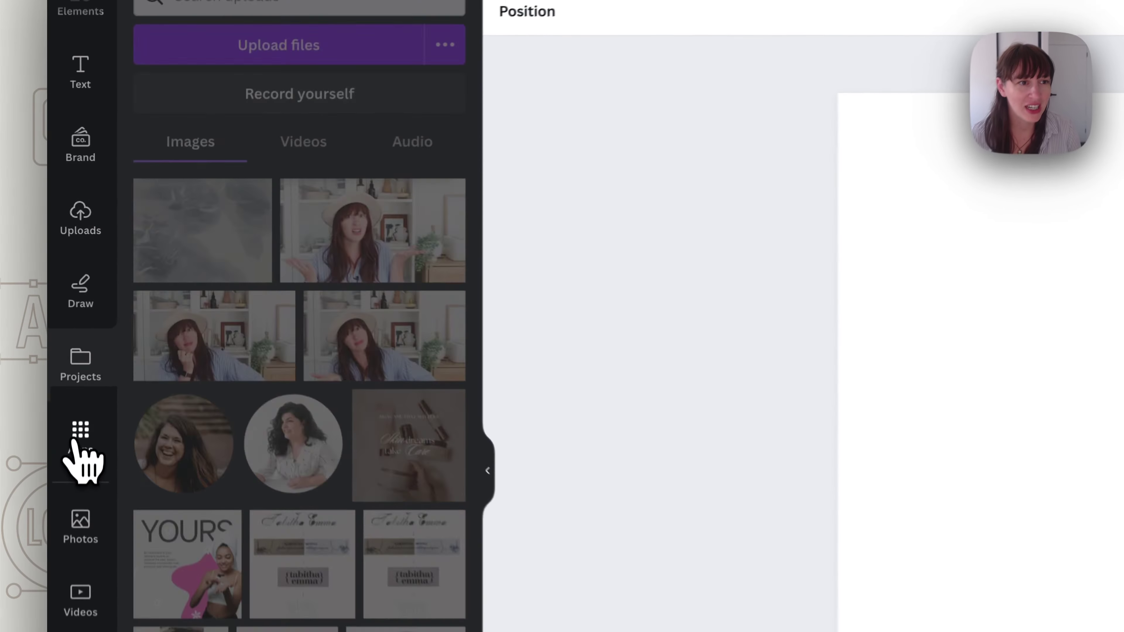
Step: Open the TypeGradient app and replace its main text with 'HELLO HAVE A GOOD DAY'
{"action": "left_click", "coordinate": [75, 443]}
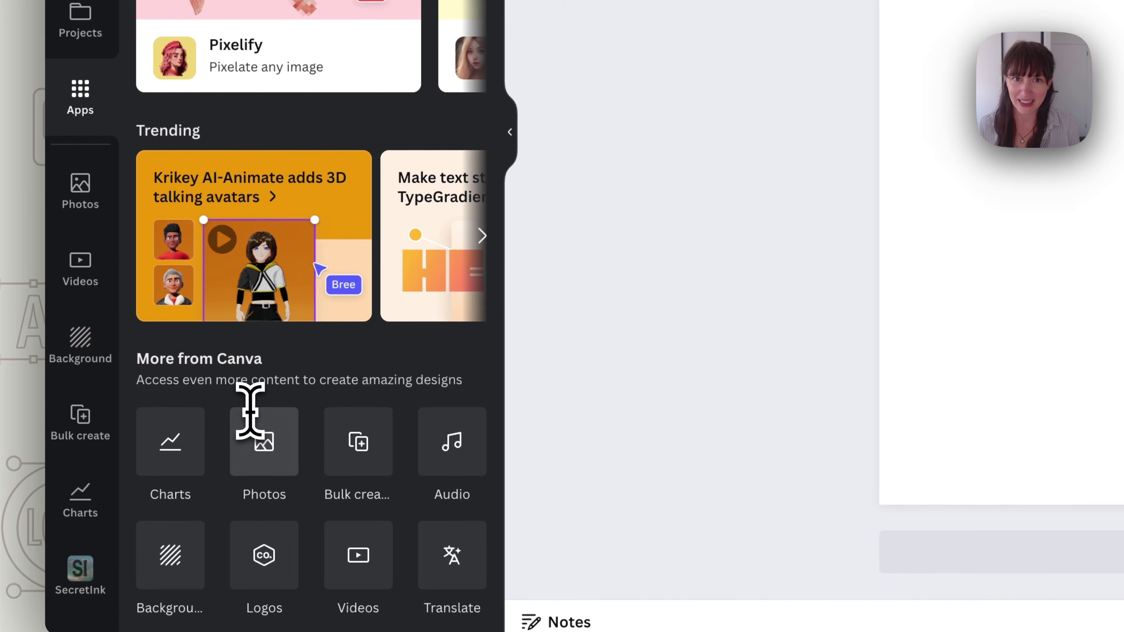
{"action": "left_click", "coordinate": [83, 339]}
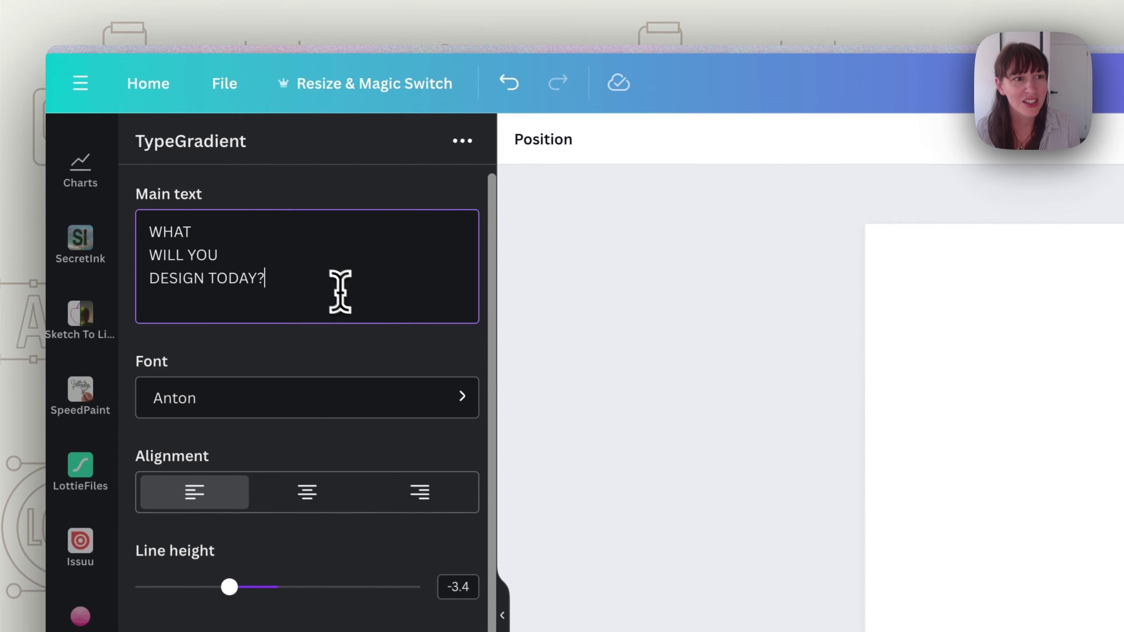
{"action": "left_click_drag", "start_coordinate": [214, 170], "coordinate": [122, 137]}
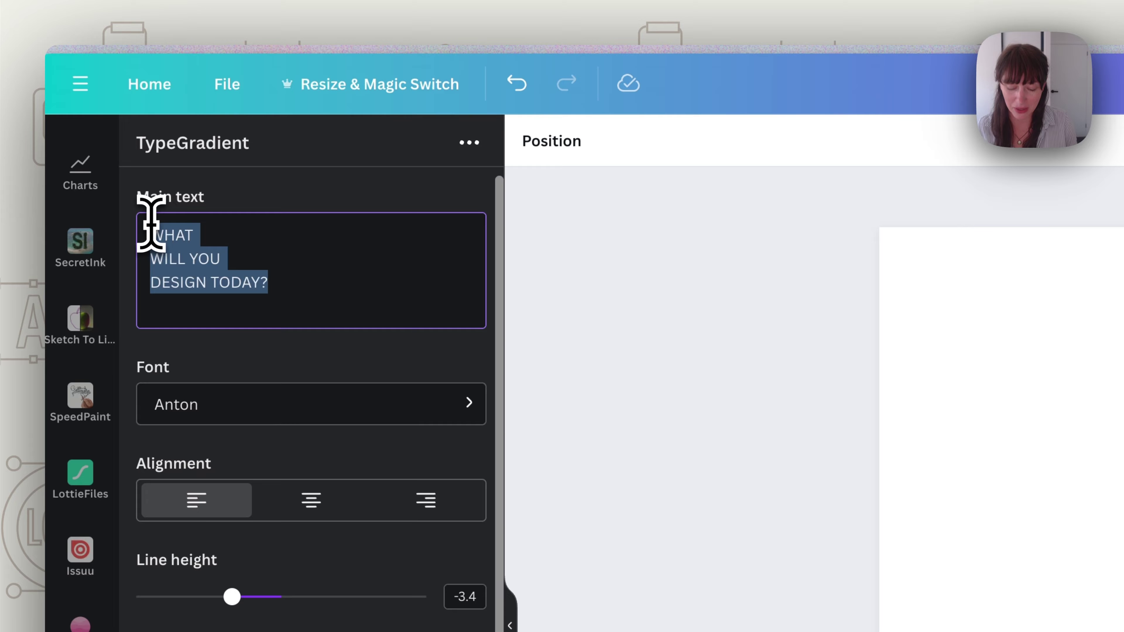
{"action": "key", "text": "BackSpace"}
{"action": "type", "text": "HELL"}
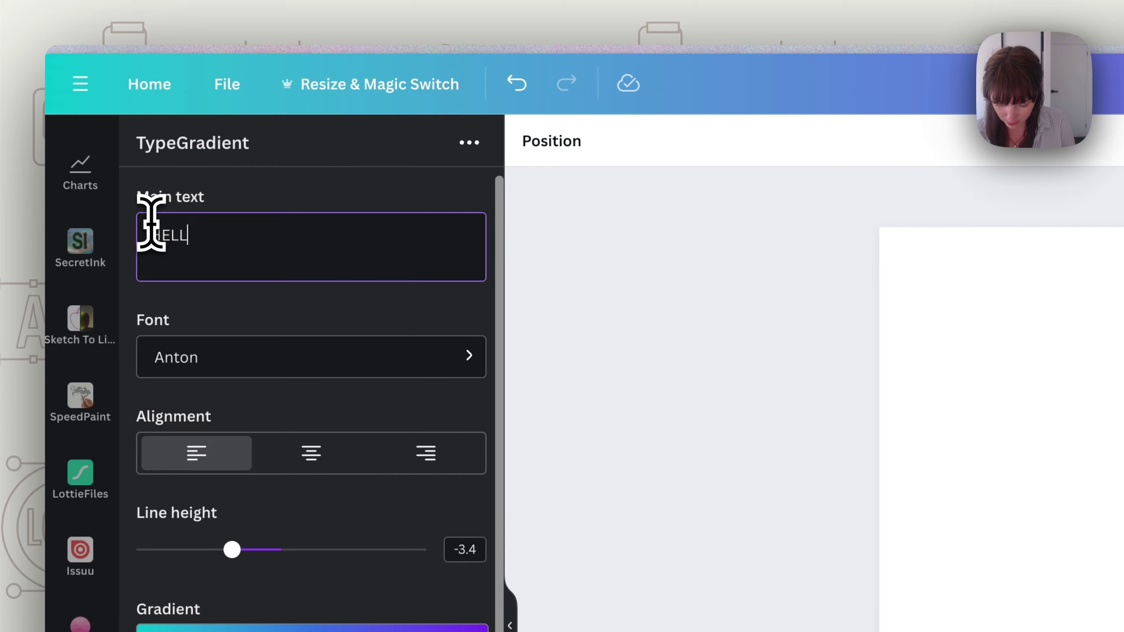
{"action": "type", "text": "O HAVE A GOOD DAY"}
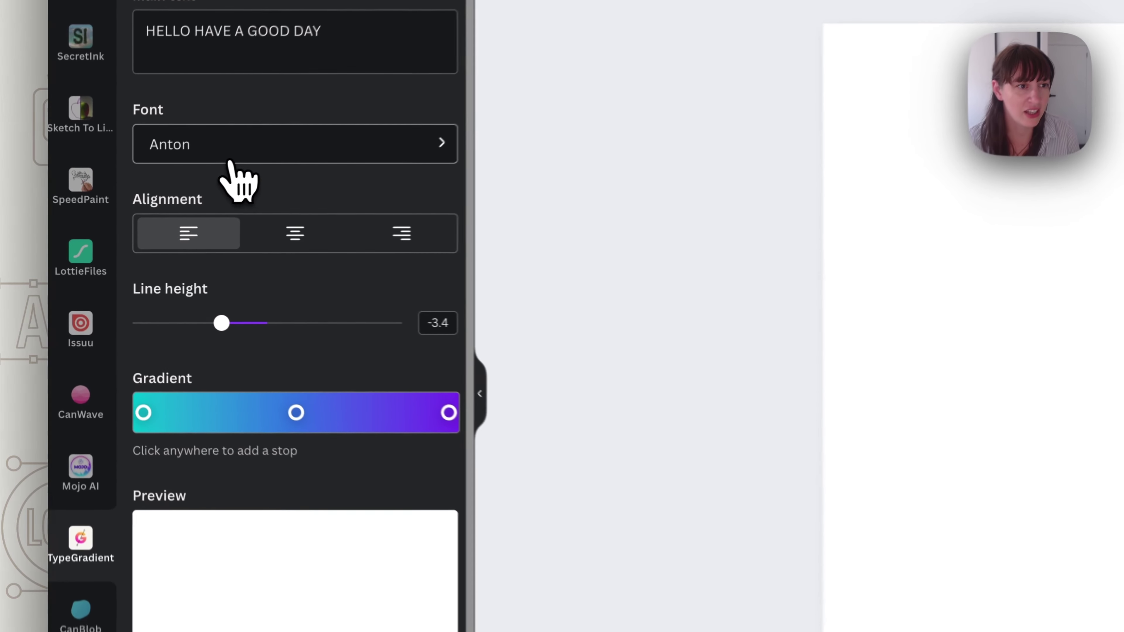
Step: Set the headline font to Unlimited Pie
{"action": "left_click", "coordinate": [168, 201]}
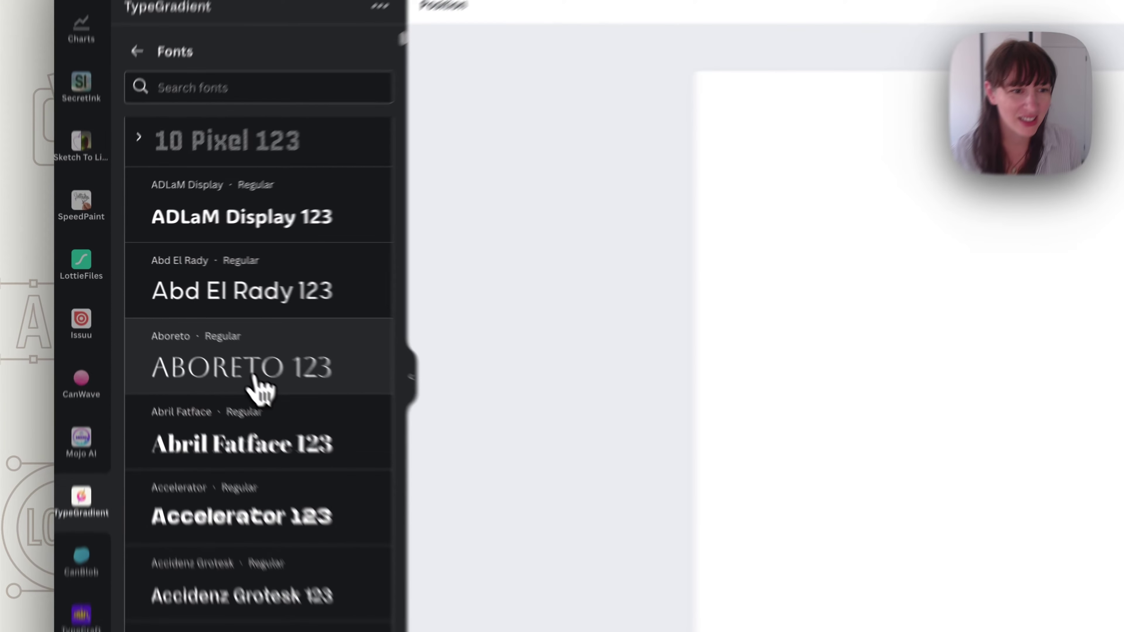
{"action": "left_click", "coordinate": [200, 330]}
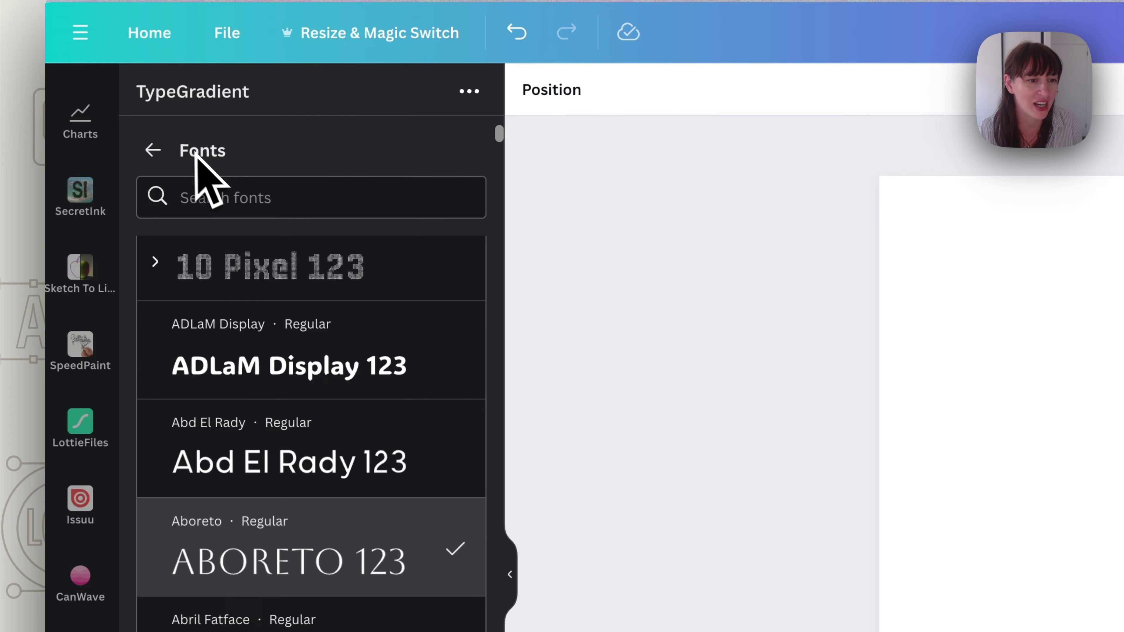
{"action": "scroll", "coordinate": [276, 531], "scroll_direction": "down", "scroll_amount": 10}
{"action": "scroll", "coordinate": [283, 509], "scroll_direction": "up", "scroll_amount": 5}
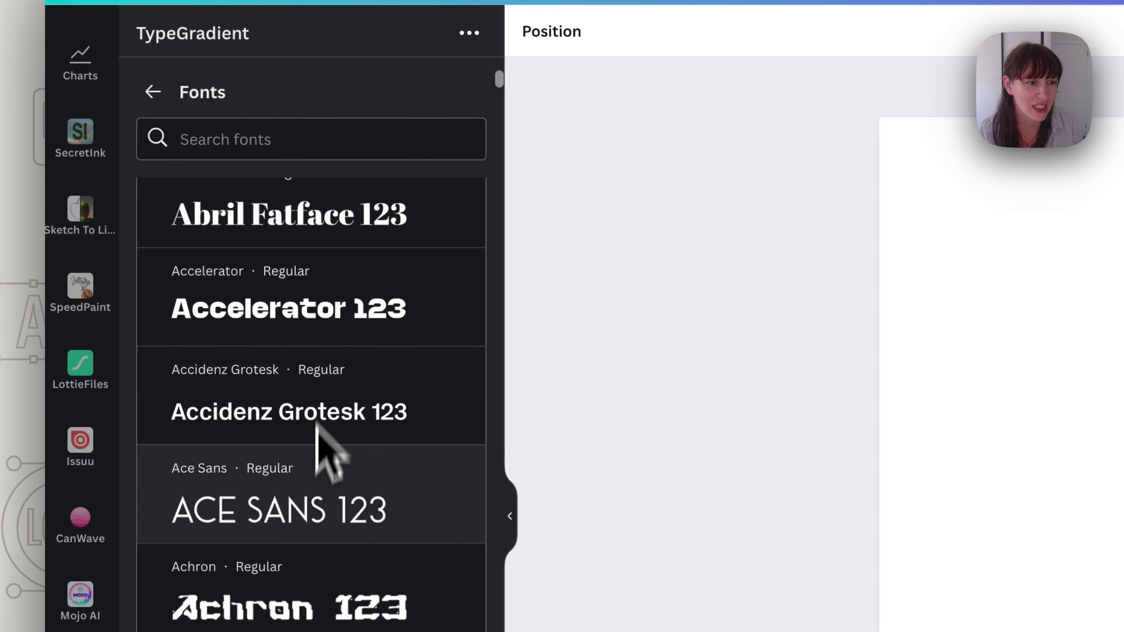
{"action": "scroll", "coordinate": [315, 460], "scroll_direction": "up", "scroll_amount": 3}
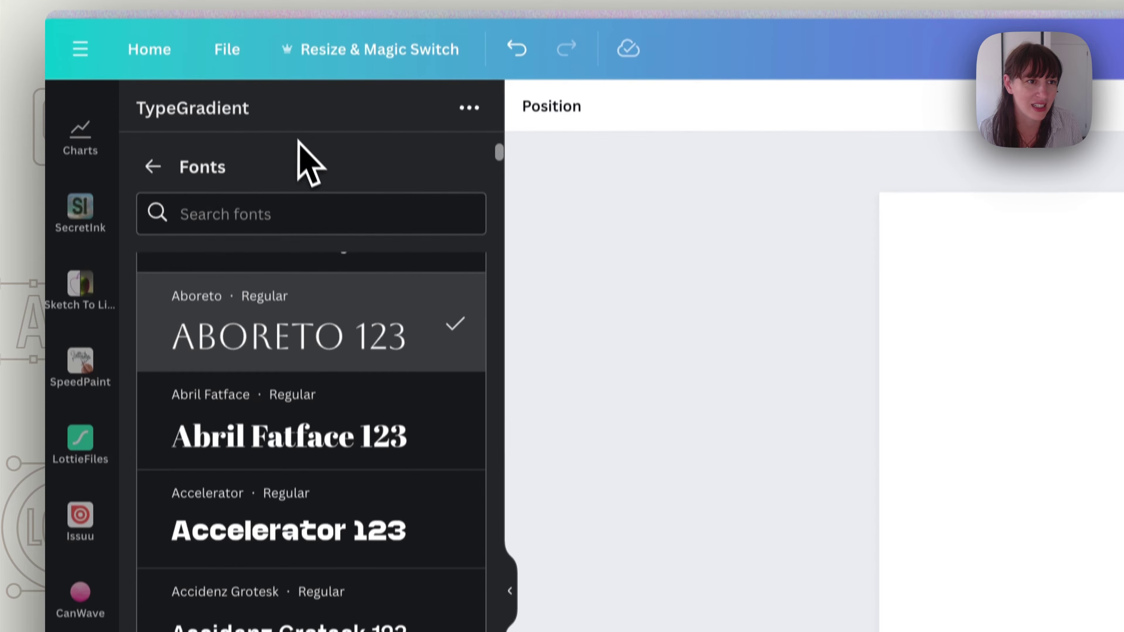
{"action": "left_click", "coordinate": [196, 169]}
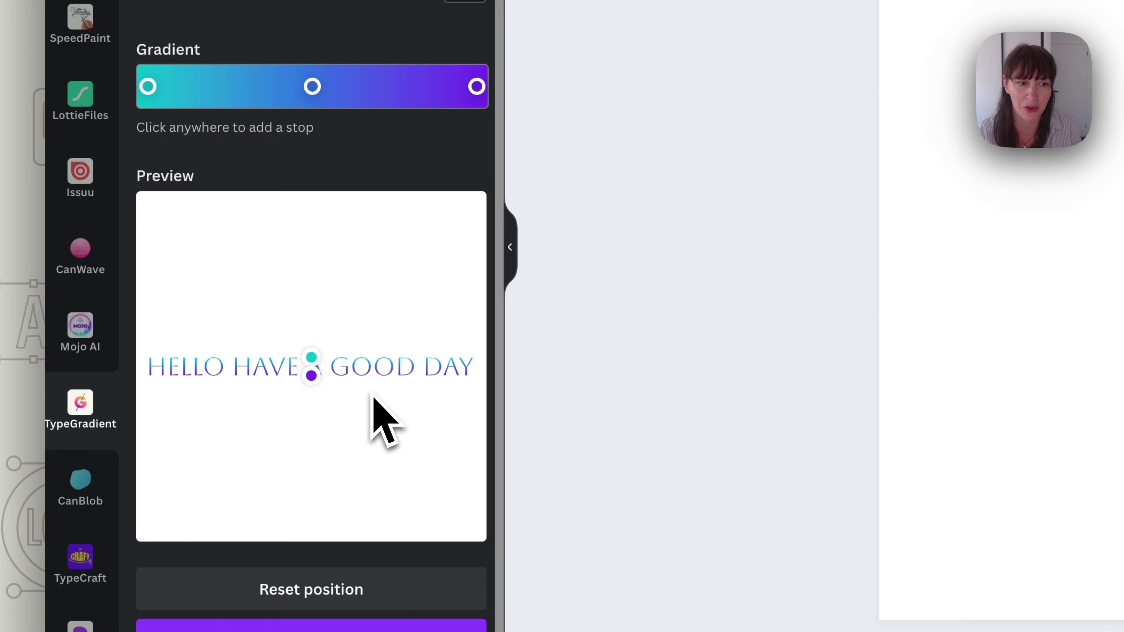
{"action": "left_click", "coordinate": [239, 157]}
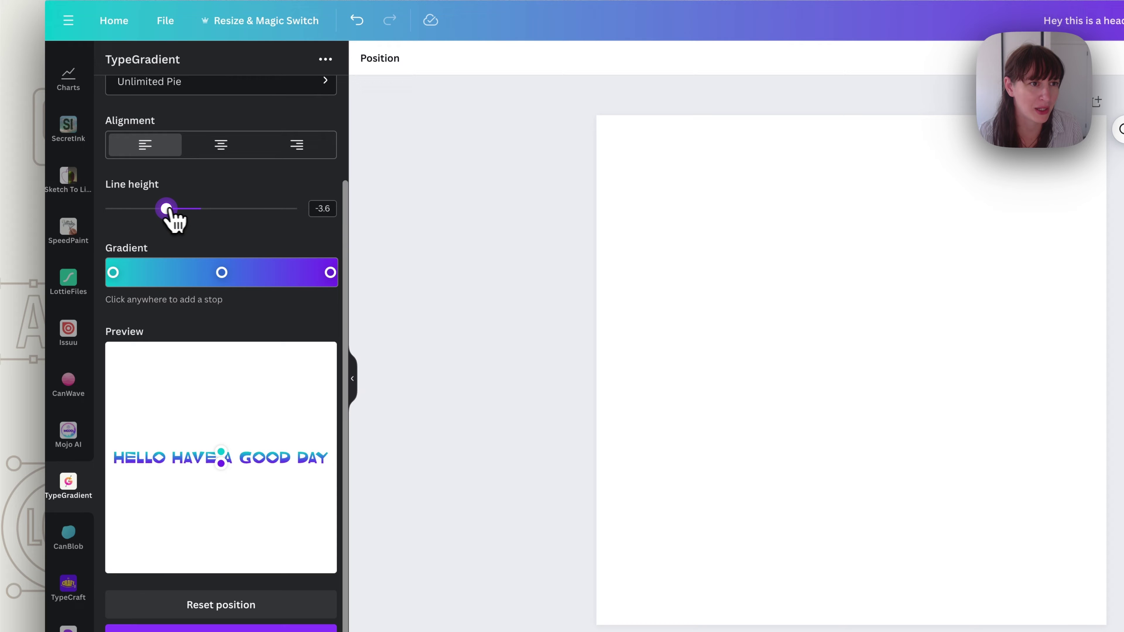
{"action": "scroll", "coordinate": [195, 271], "scroll_direction": "up", "scroll_amount": 3}
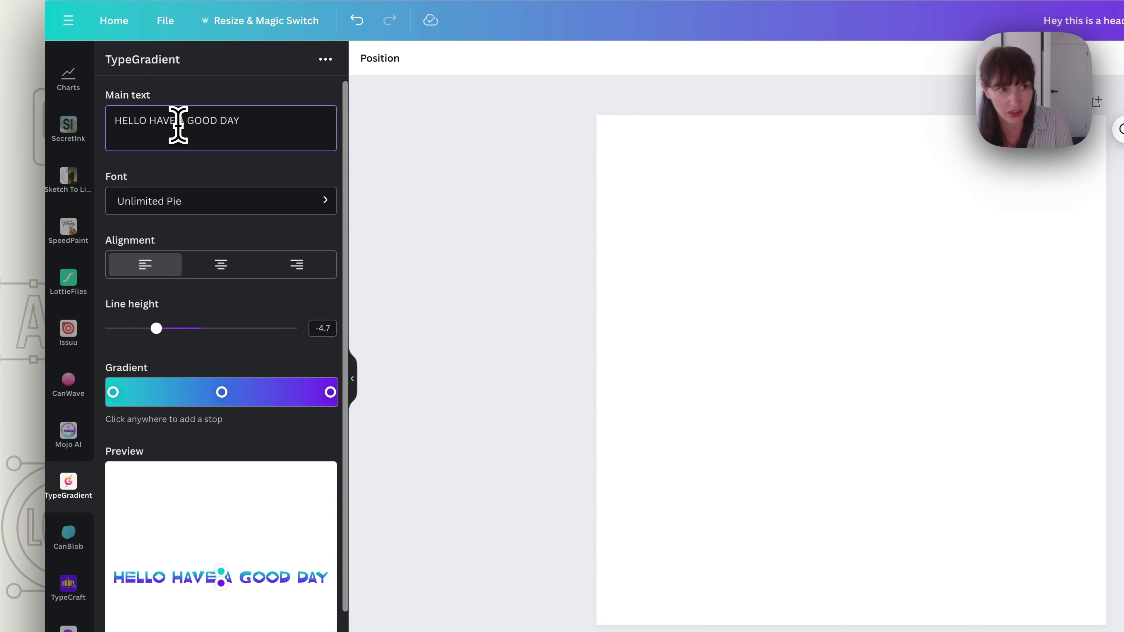
Step: Break the text into 'HELLO HAVE' / 'A GOOD DAY' with line height -2.3
{"action": "left_click", "coordinate": [178, 125]}
{"action": "key", "text": "Return"}
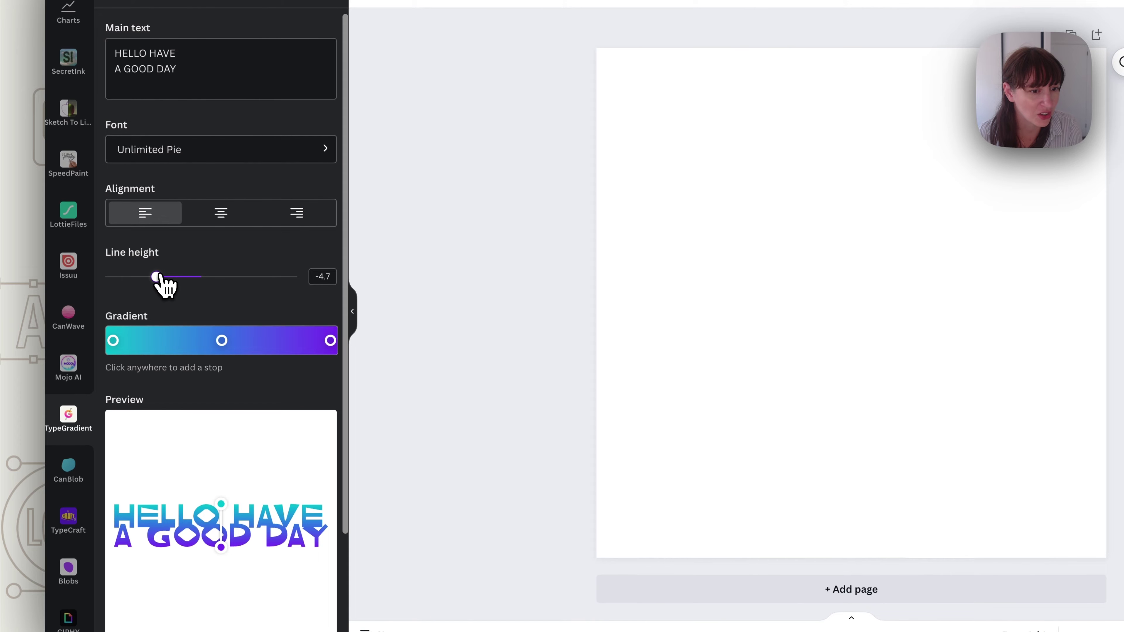
{"action": "left_click_drag", "start_coordinate": [160, 278], "coordinate": [181, 277]}
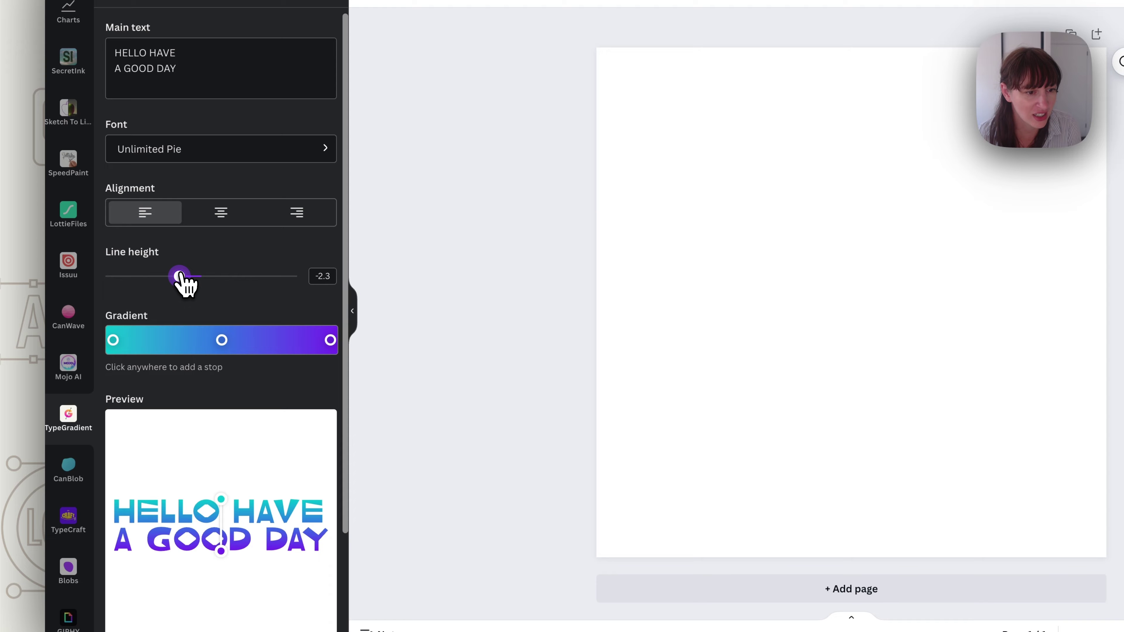
{"action": "scroll", "coordinate": [210, 306], "scroll_direction": "down", "scroll_amount": 3}
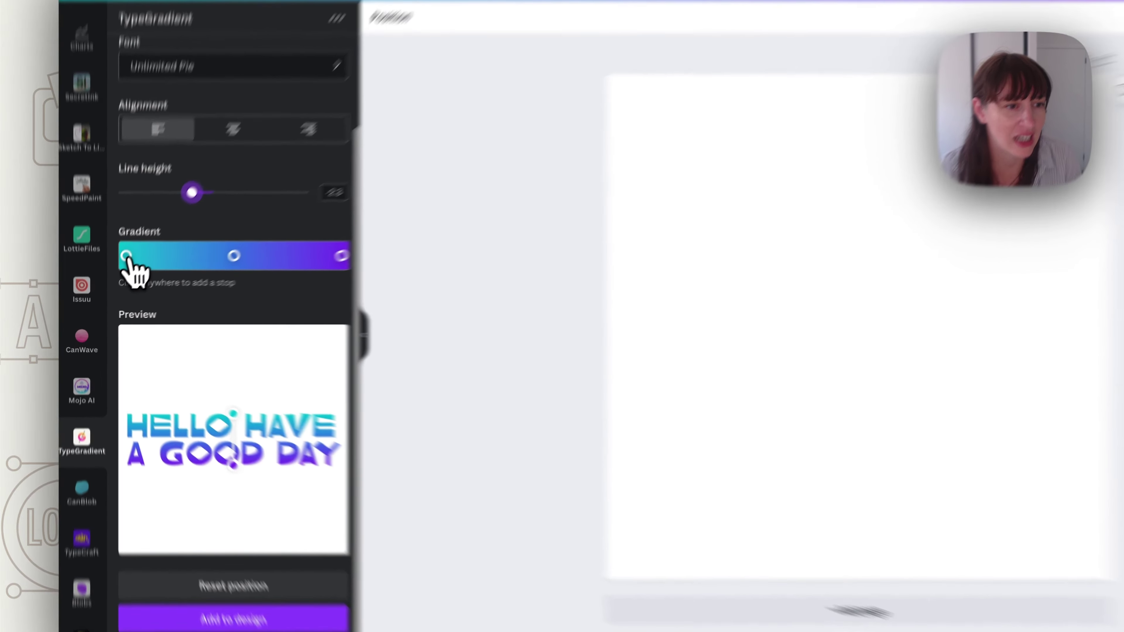
Step: Recolour the first gradient stop to pale cyan and the middle stop to pink-purple
{"action": "left_click", "coordinate": [116, 274]}
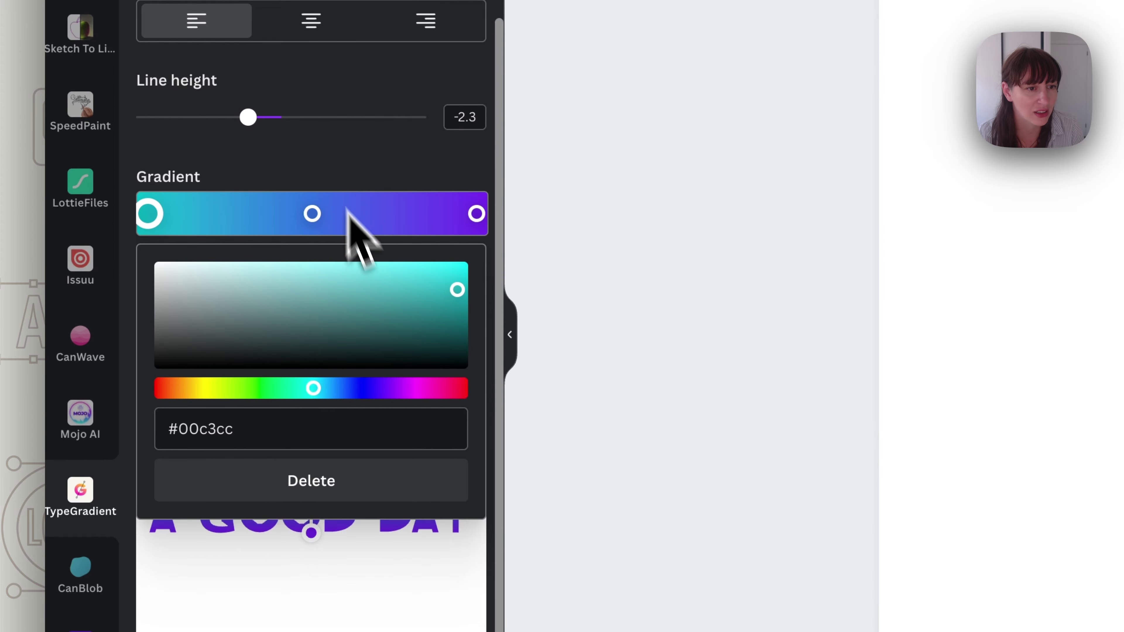
{"action": "left_click_drag", "start_coordinate": [349, 284], "coordinate": [255, 272]}
{"action": "left_click", "coordinate": [312, 214]}
{"action": "left_click_drag", "start_coordinate": [312, 213], "coordinate": [263, 213]}
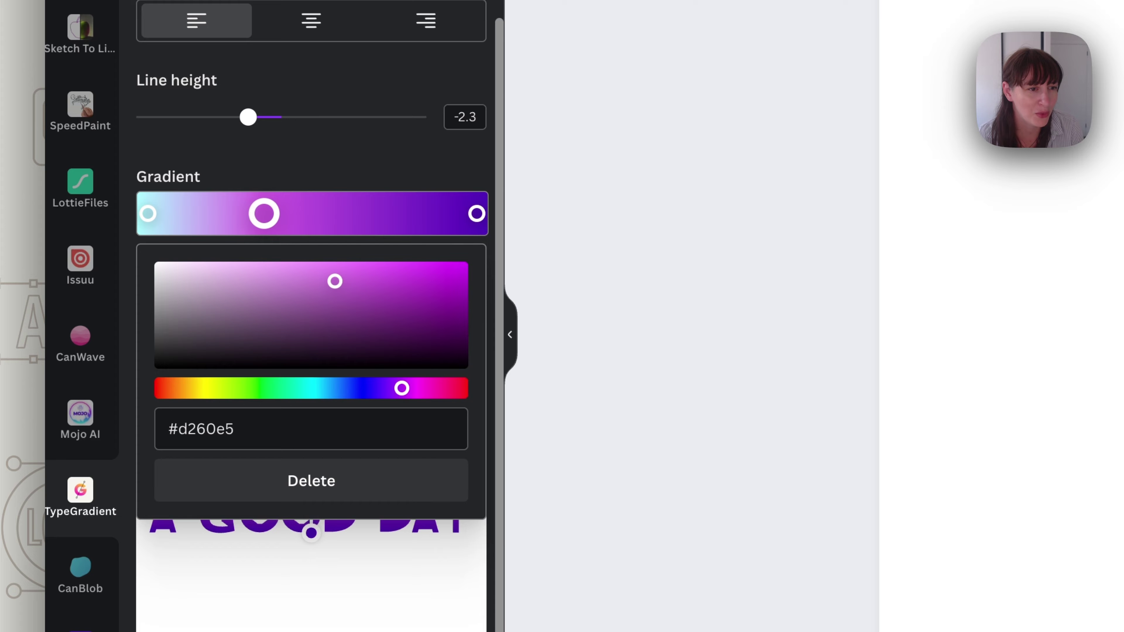
Step: Add light blue and purple gradient stops and reposition the stops to the right
{"action": "left_click", "coordinate": [162, 219]}
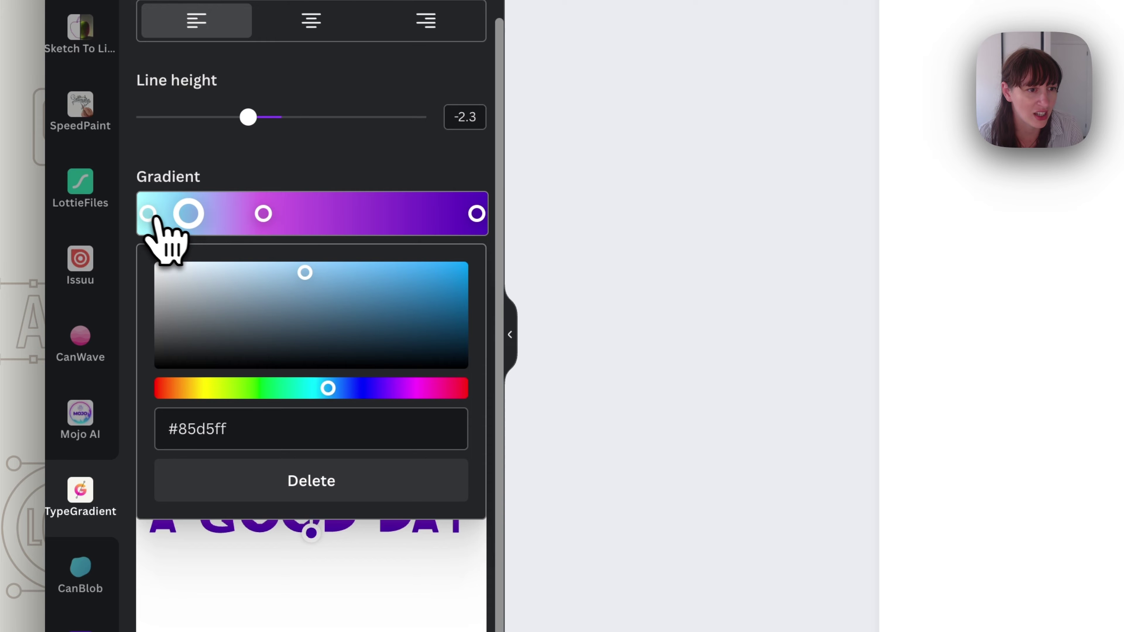
{"action": "left_click", "coordinate": [371, 213]}
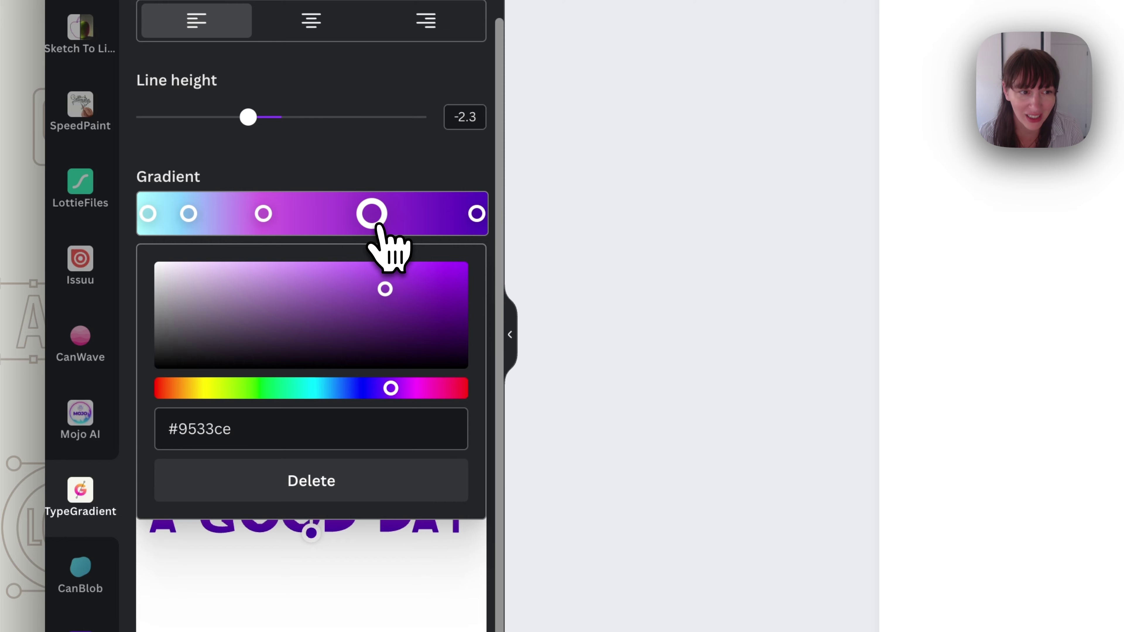
{"action": "left_click_drag", "start_coordinate": [376, 216], "coordinate": [482, 213]}
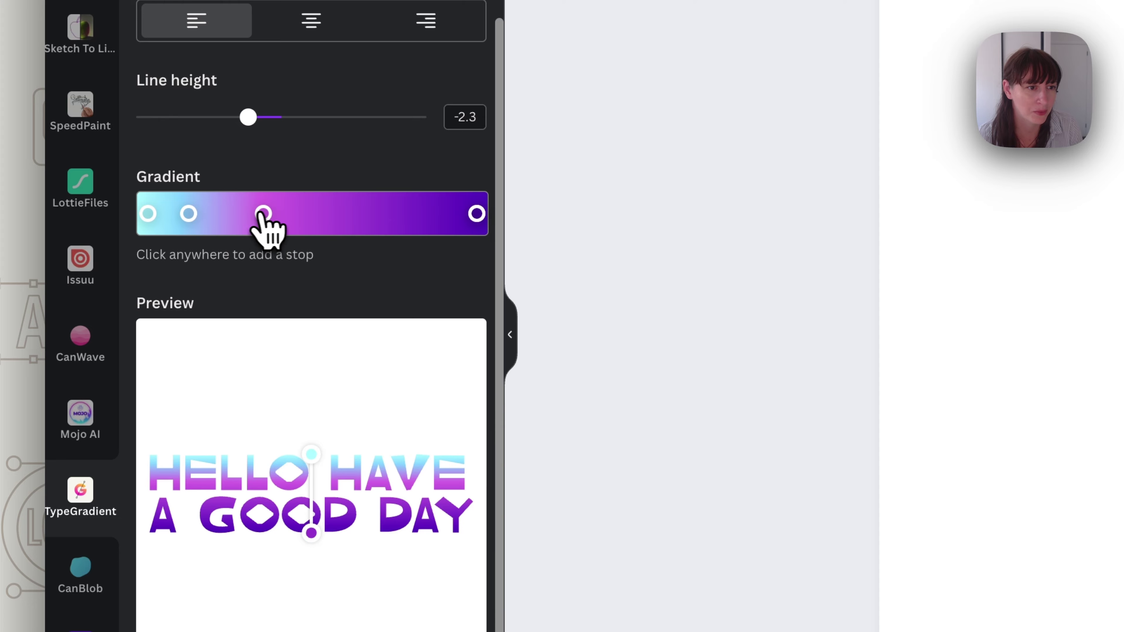
{"action": "left_click_drag", "start_coordinate": [265, 215], "coordinate": [294, 213]}
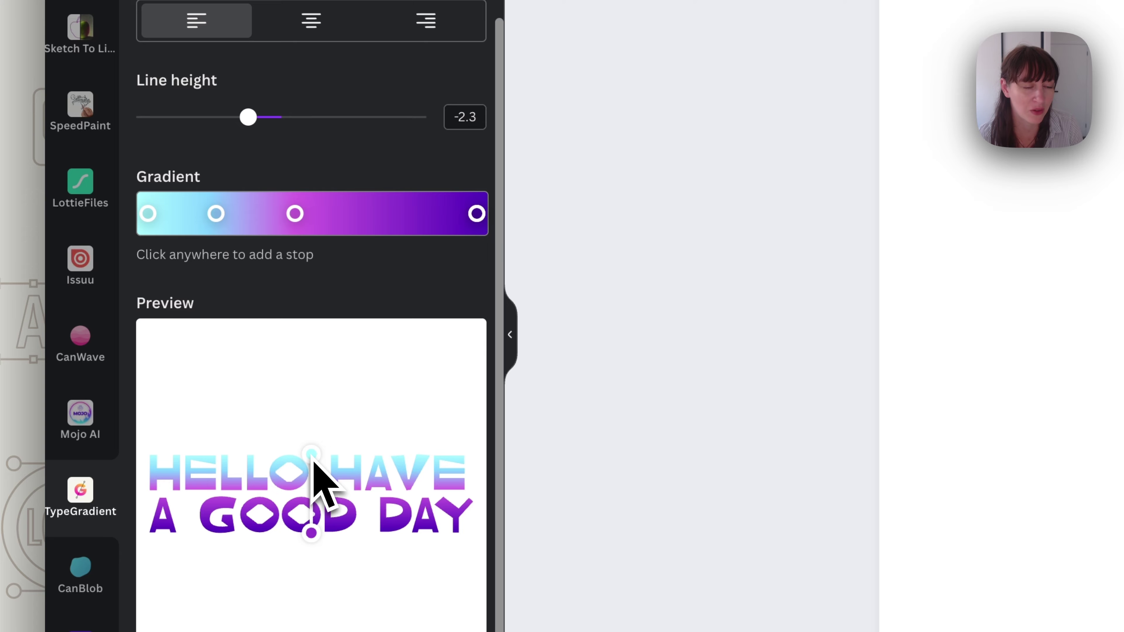
Step: Tilt the gradient diagonally, pale cyan at upper left to purple at lower right
{"action": "mouse_move", "coordinate": [310, 453]}
{"action": "left_mouse_down"}
{"action": "mouse_move", "coordinate": [239, 445]}
{"action": "mouse_move", "coordinate": [208, 385]}
{"action": "mouse_move", "coordinate": [298, 439]}
{"action": "mouse_move", "coordinate": [253, 479]}
{"action": "mouse_move", "coordinate": [292, 490]}
{"action": "mouse_move", "coordinate": [293, 447]}
{"action": "left_mouse_up"}
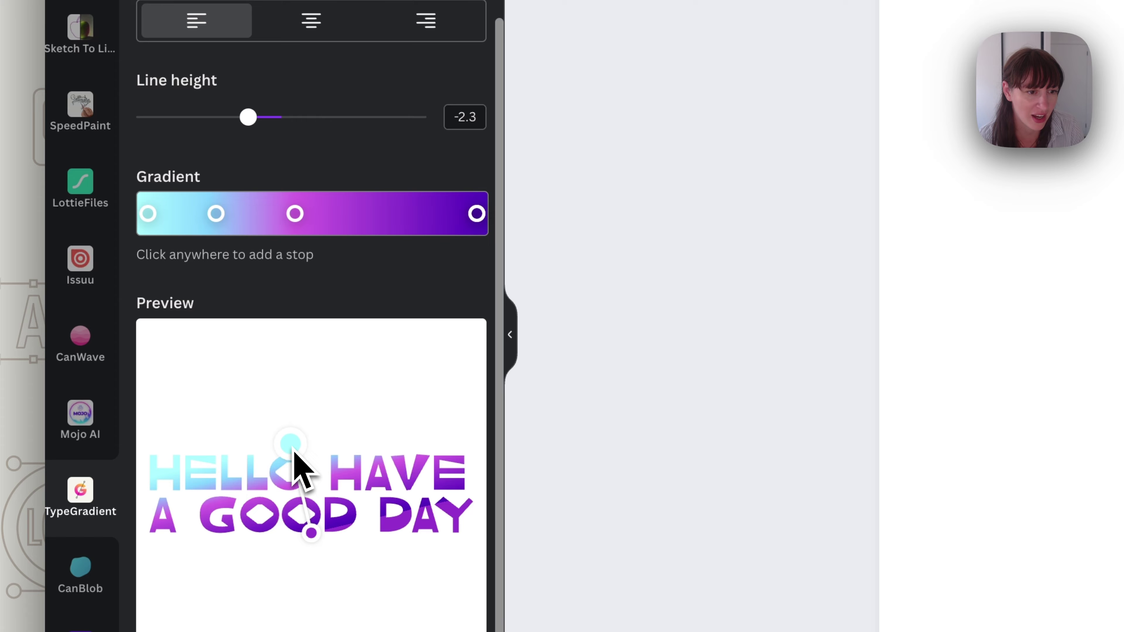
{"action": "scroll", "coordinate": [301, 420], "scroll_direction": "down", "scroll_amount": 5}
{"action": "left_click_drag", "start_coordinate": [310, 376], "coordinate": [374, 366]}
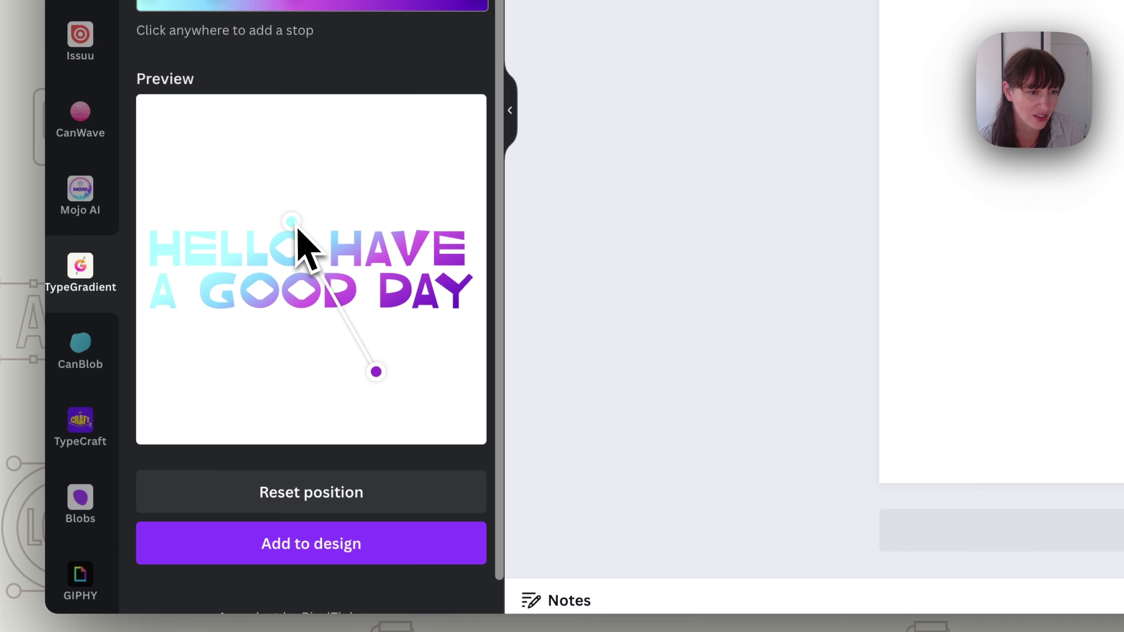
{"action": "left_click_drag", "start_coordinate": [296, 222], "coordinate": [305, 197]}
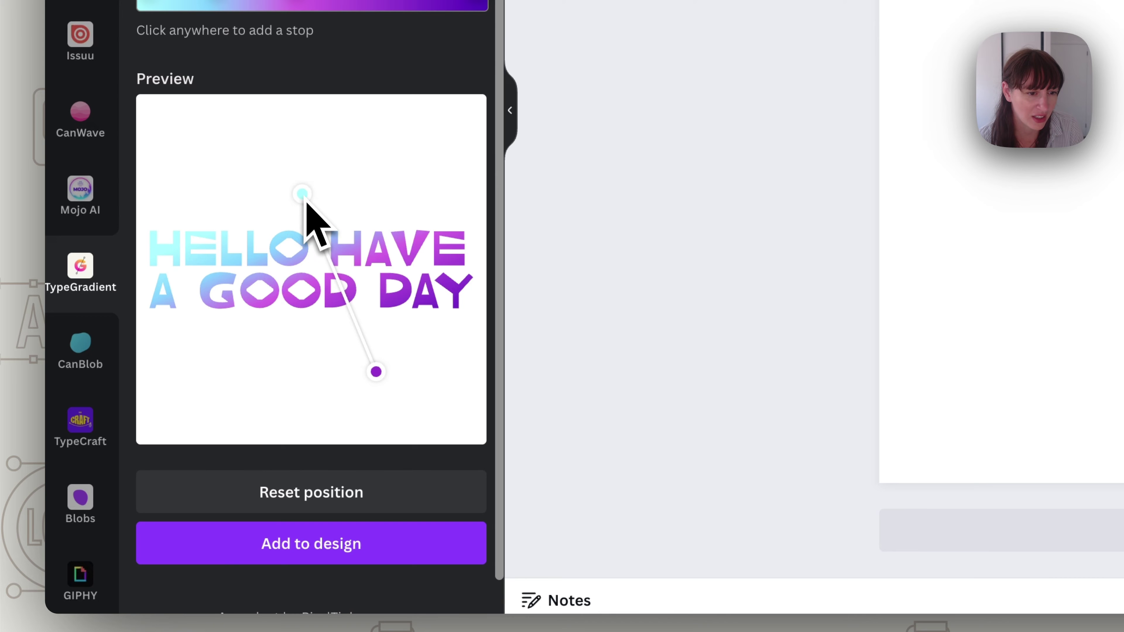
{"action": "left_click_drag", "start_coordinate": [365, 366], "coordinate": [361, 354]}
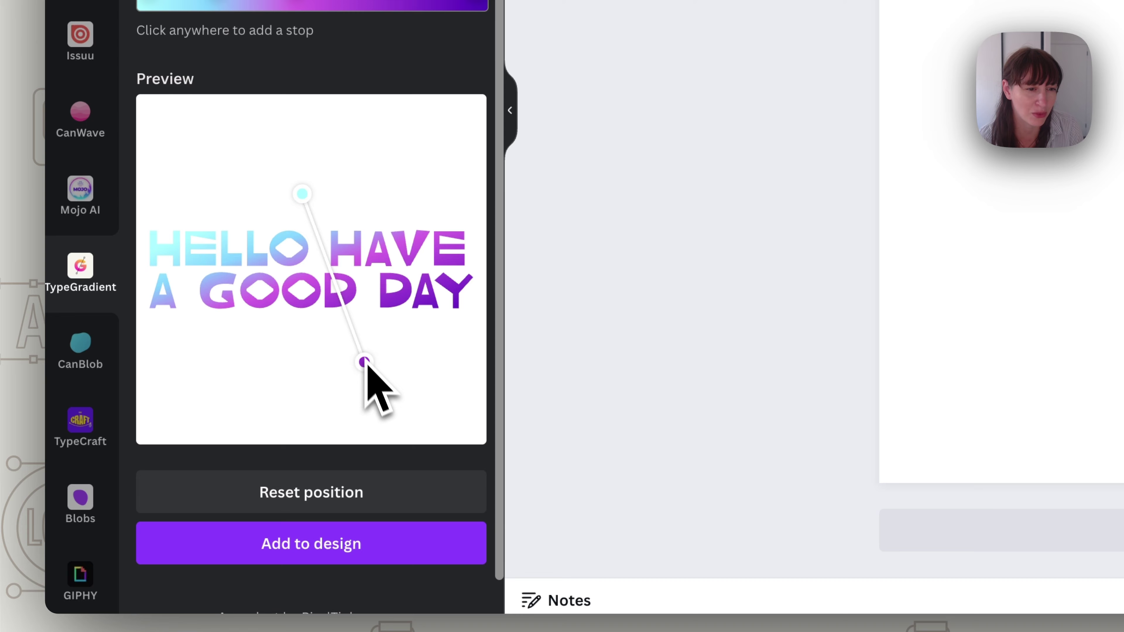
{"action": "scroll", "coordinate": [348, 445], "scroll_direction": "down", "scroll_amount": 1}
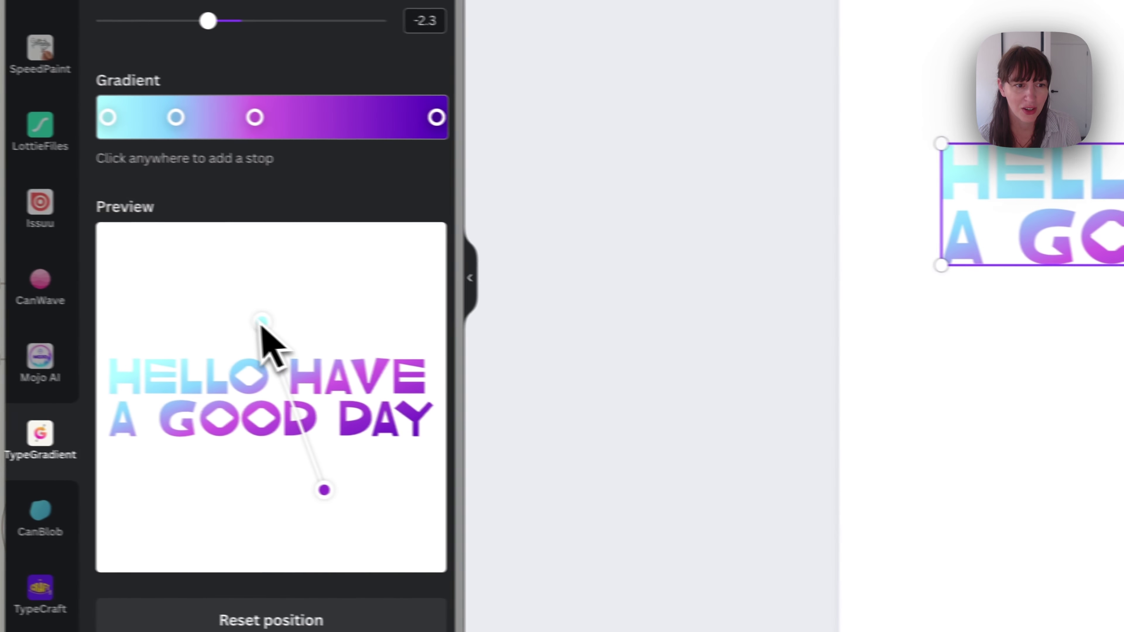
Step: Move the HELLO HAVE A GOOD DAY headline to near the page centre
{"action": "left_click_drag", "start_coordinate": [261, 330], "coordinate": [301, 422]}
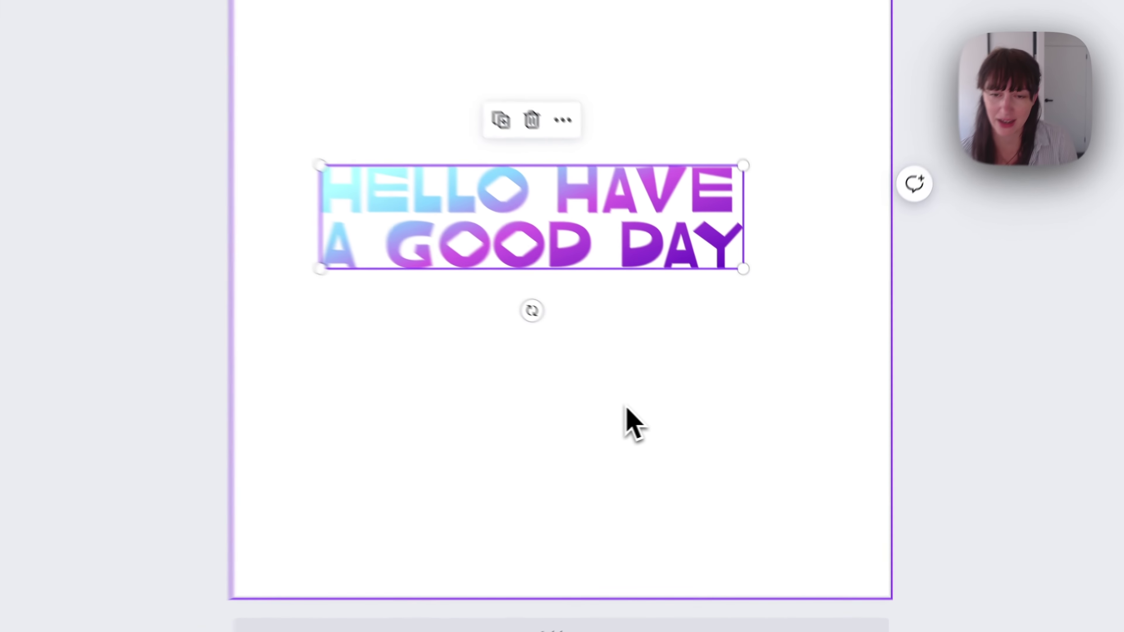
Step: Deselect the placed headline by selecting an empty area of the canvas
{"action": "left_click", "coordinate": [716, 428]}
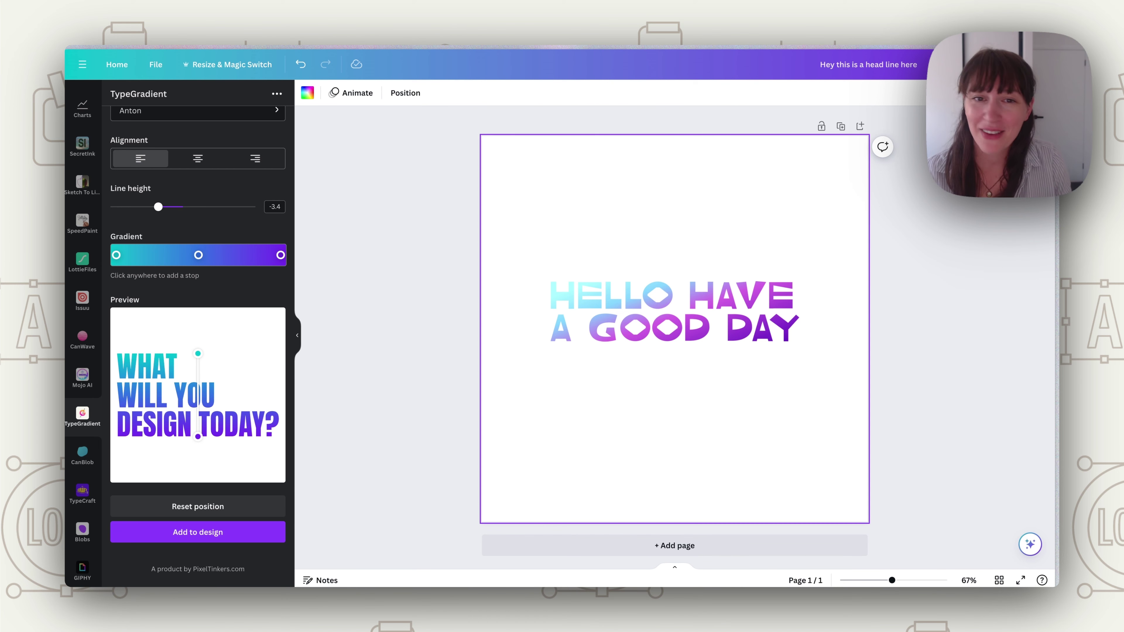